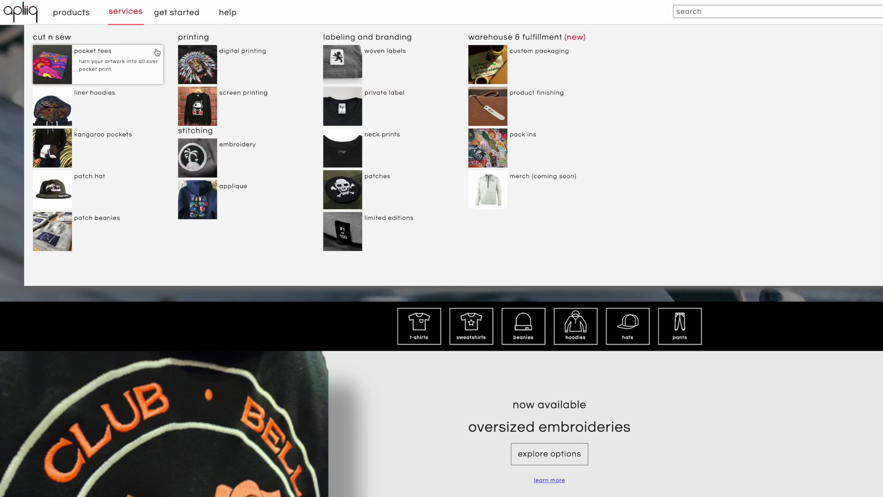
- Look over the services overview and the T-shirt catalogue on the apliiq website
{"action": "mouse_move", "coordinate": [187, 23]}
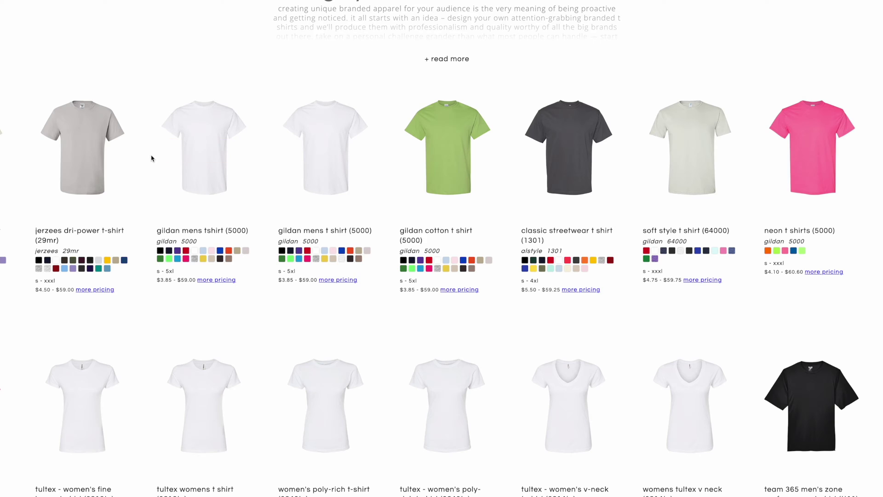
{"action": "scroll", "coordinate": [151, 157], "scroll_direction": "down", "scroll_amount": 3}
{"action": "scroll", "coordinate": [153, 156], "scroll_direction": "down", "scroll_amount": 3}
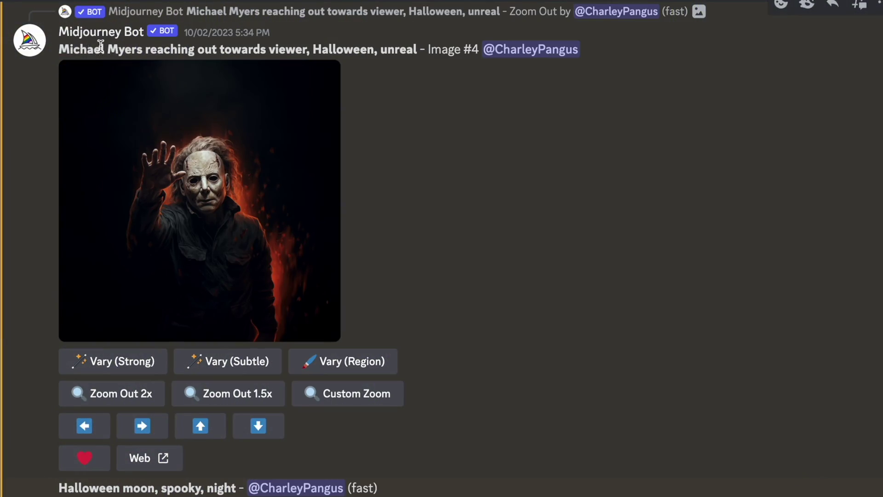
- In Discord, examine the Midjourney prompt "Michael Myers reaching out towards viewer, Halloween, unreal" and the image generated from it
{"action": "triple_click", "coordinate": [101, 46]}
{"action": "left_click", "coordinate": [423, 51]}
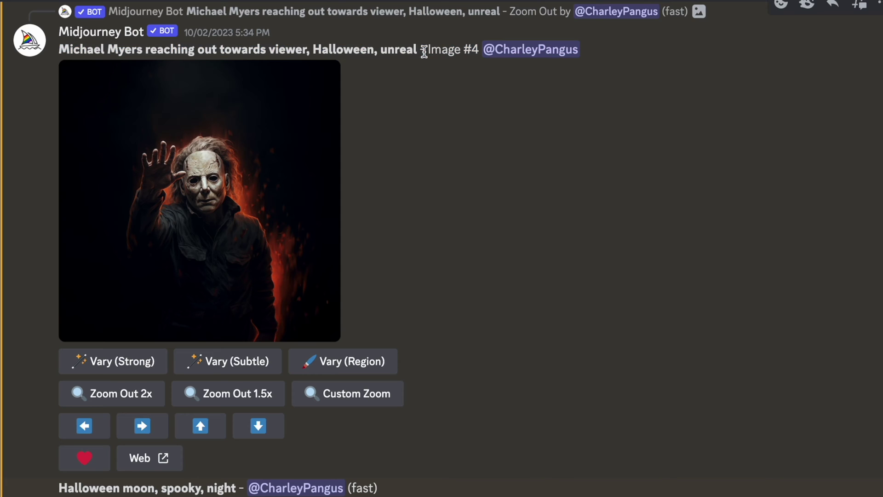
{"action": "left_click", "coordinate": [266, 159]}
{"action": "left_click", "coordinate": [61, 70]}
{"action": "left_click_drag", "start_coordinate": [62, 47], "coordinate": [465, 51]}
{"action": "left_click", "coordinate": [473, 90]}
{"action": "scroll", "coordinate": [95, 92], "scroll_direction": "up", "scroll_amount": 1}
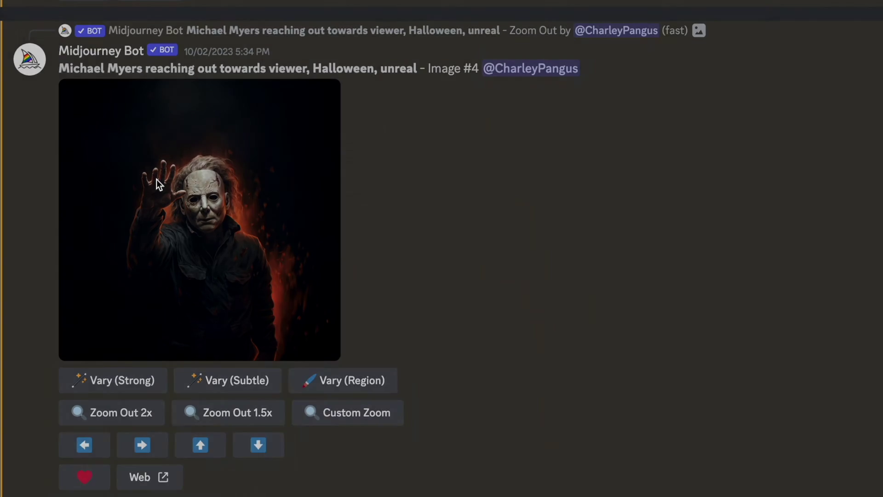
{"action": "left_click", "coordinate": [157, 181]}
{"action": "left_click", "coordinate": [62, 199]}
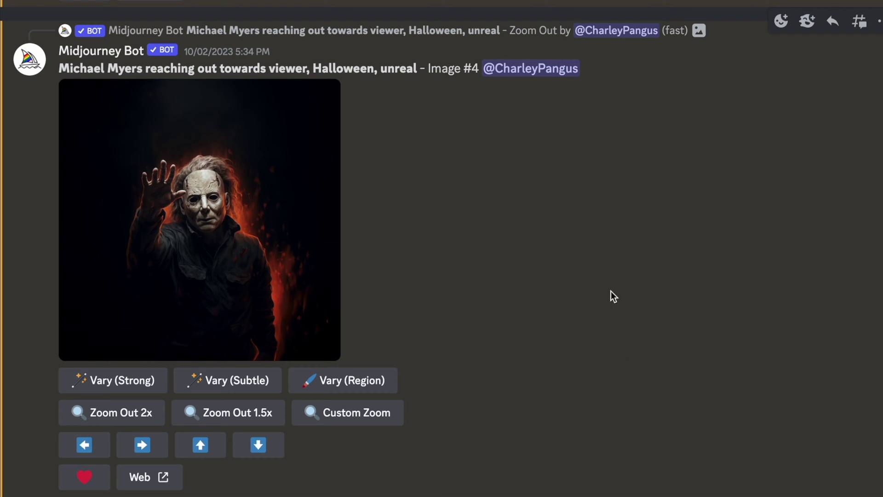
{"action": "scroll", "coordinate": [660, 306], "scroll_direction": "down", "scroll_amount": 2}
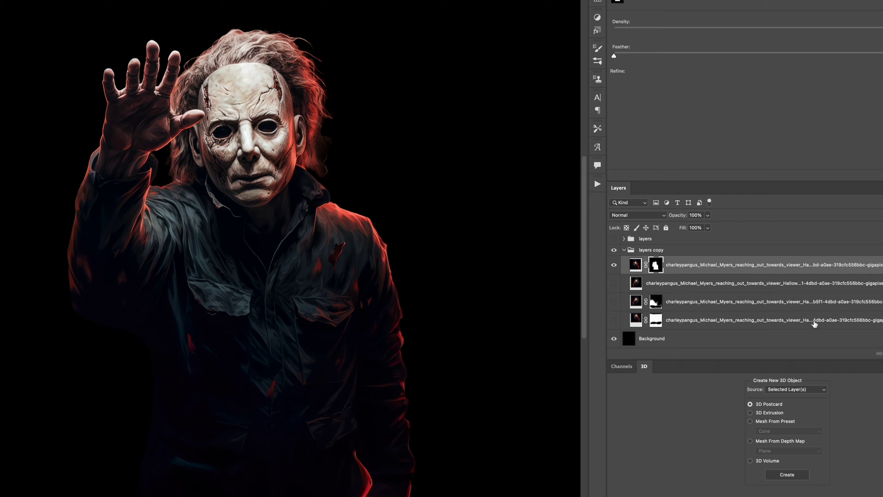
- In Photoshop, compare the masked figure with the transparent background and the mirrored unmasked layer by toggling their visibility
{"action": "left_click", "coordinate": [613, 342]}
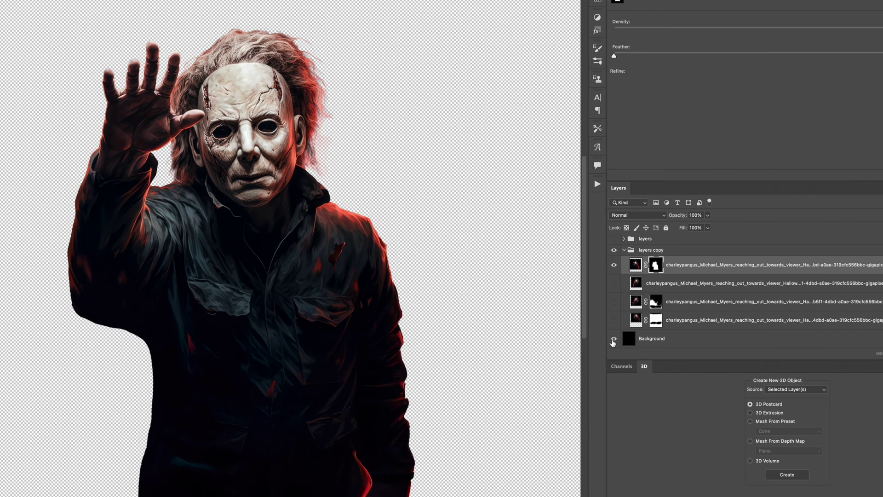
{"action": "left_click", "coordinate": [613, 340]}
{"action": "left_click", "coordinate": [613, 283]}
{"action": "left_click", "coordinate": [613, 265]}
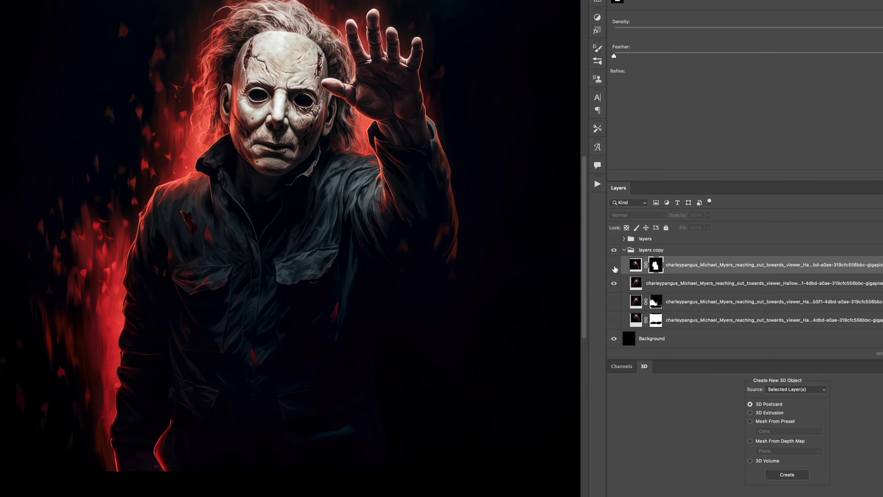
{"action": "left_click", "coordinate": [613, 265]}
{"action": "left_click", "coordinate": [614, 283]}
{"action": "left_click", "coordinate": [636, 265]}
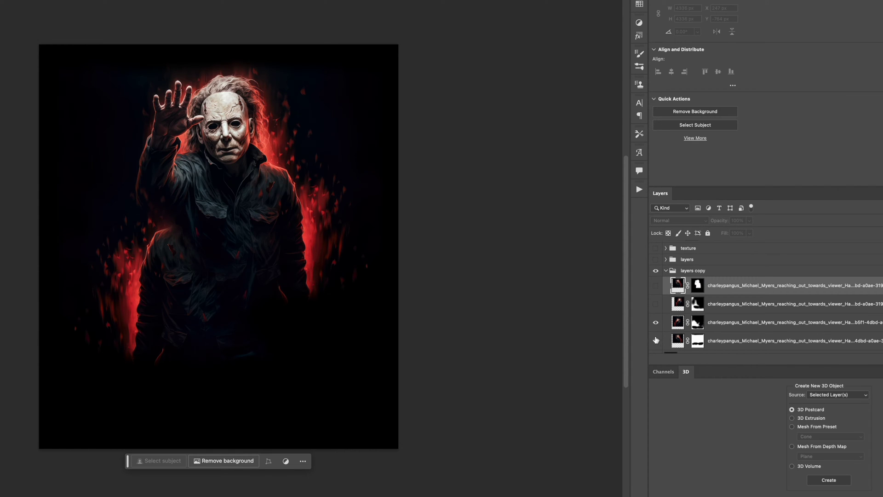
- Make all the masked figure layers in the layers copy group visible
{"action": "left_click", "coordinate": [655, 322]}
{"action": "left_click", "coordinate": [655, 304]}
{"action": "left_click", "coordinate": [656, 286]}
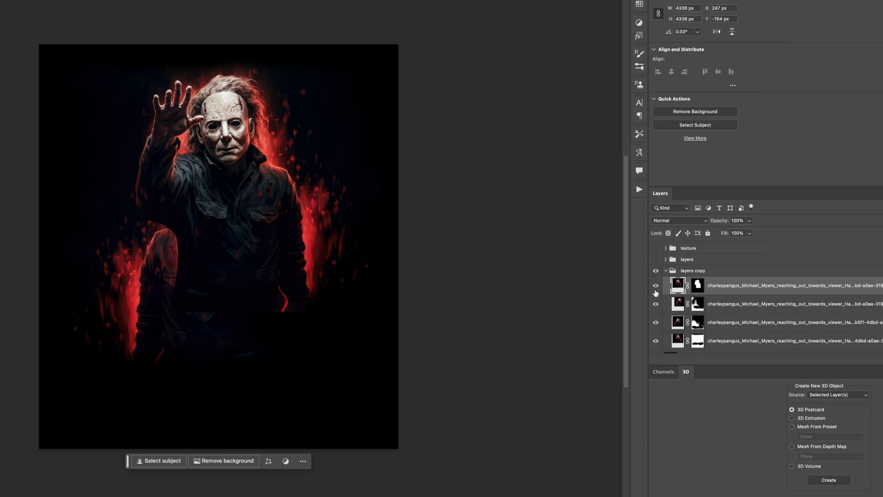
- Toggle the visibility of the layers group to compare the finished Halloween poster with the figure layers alone
{"action": "scroll", "coordinate": [656, 294], "scroll_direction": "up", "scroll_amount": 1}
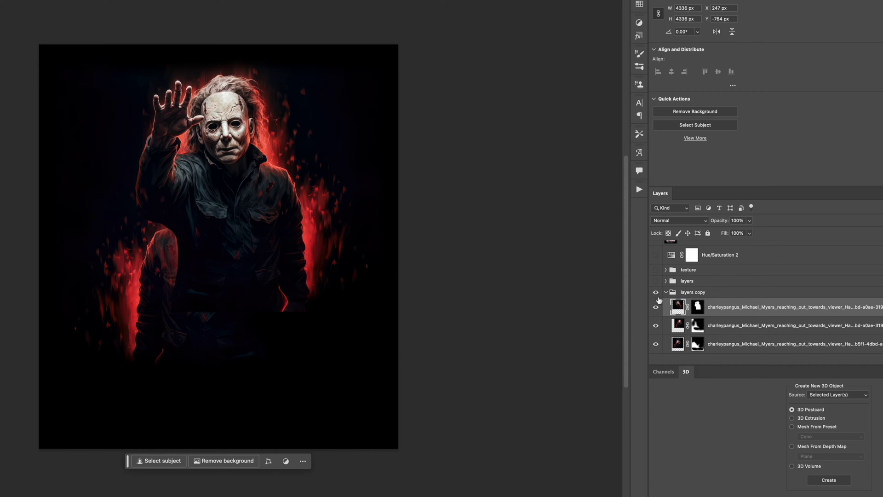
{"action": "left_click", "coordinate": [656, 281]}
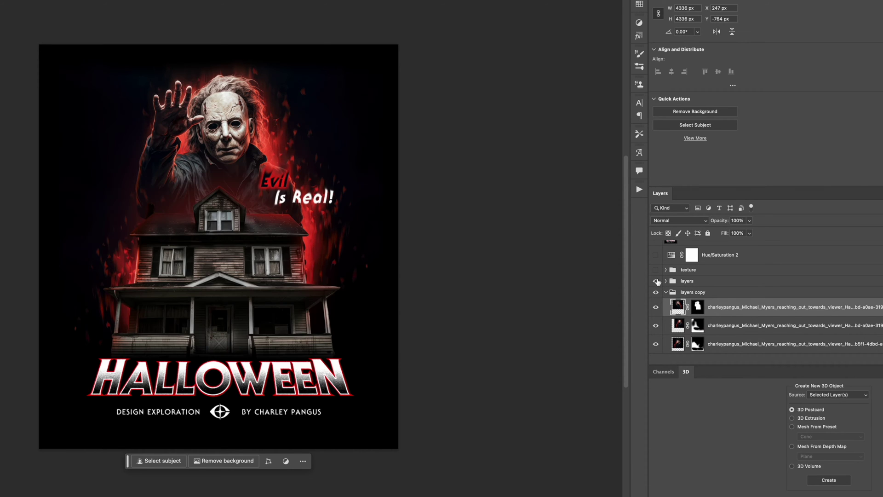
{"action": "left_click", "coordinate": [655, 281]}
{"action": "left_click", "coordinate": [656, 281]}
{"action": "left_click", "coordinate": [656, 281]}
{"action": "scroll", "coordinate": [669, 312], "scroll_direction": "down", "scroll_amount": 2}
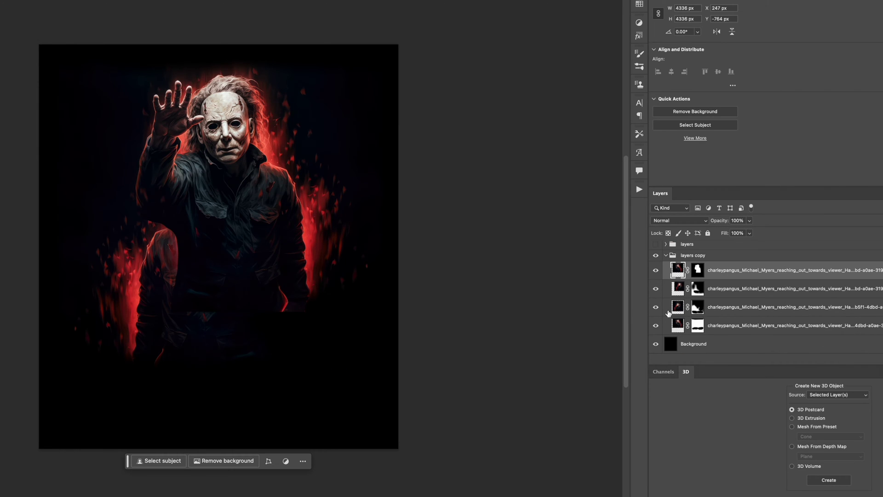
{"action": "left_click", "coordinate": [698, 307]}
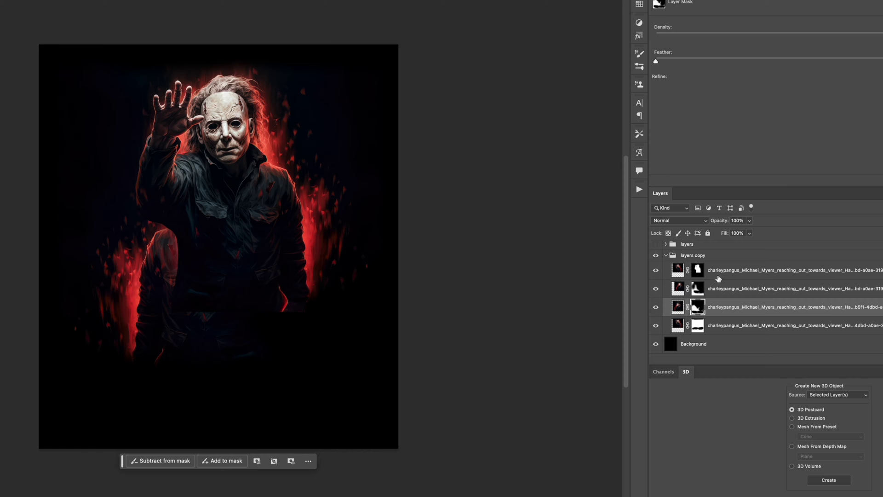
{"action": "left_click", "coordinate": [714, 287]}
{"action": "left_click", "coordinate": [723, 323], "text": "shift"}
{"action": "key", "text": "super+g"}
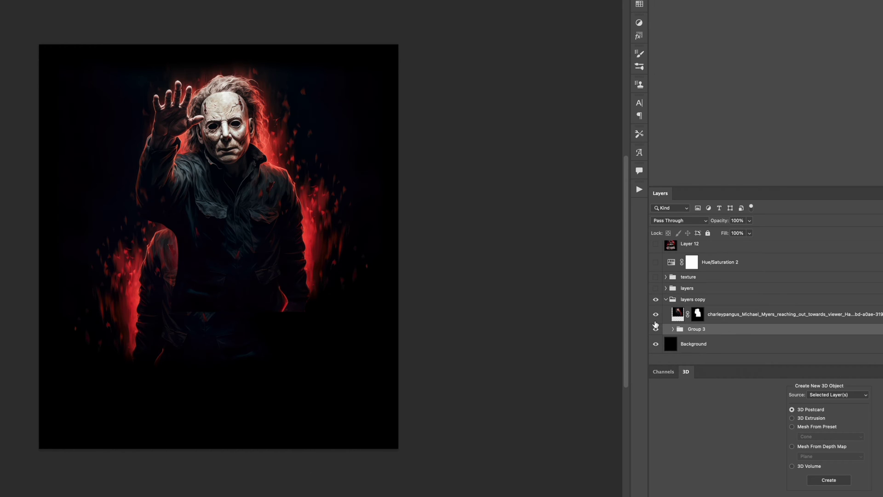
{"action": "left_click", "coordinate": [656, 314]}
{"action": "key", "text": "super+z"}
{"action": "key", "text": "super+z"}
- Hide the three lower figure layers in the layers copy group and delete the top figure layer's mask
{"action": "left_click", "coordinate": [657, 333]}
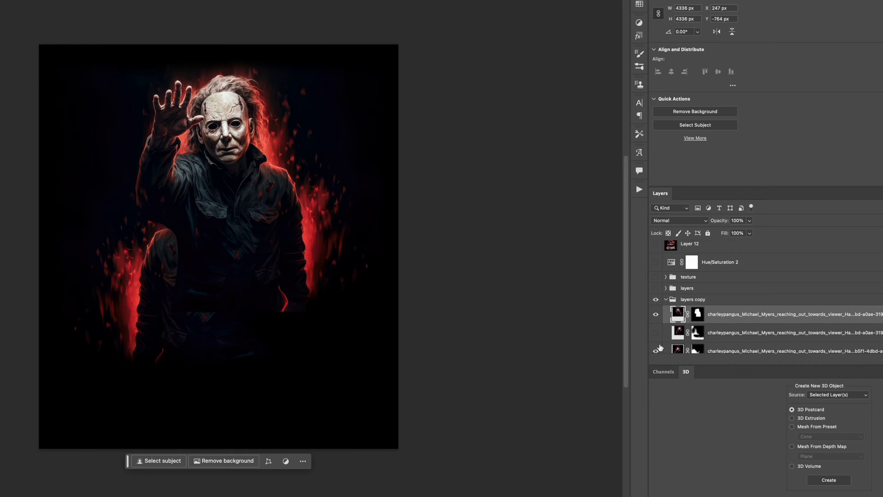
{"action": "scroll", "coordinate": [664, 340], "scroll_direction": "down", "scroll_amount": 3}
{"action": "left_click_drag", "start_coordinate": [656, 325], "coordinate": [656, 307]}
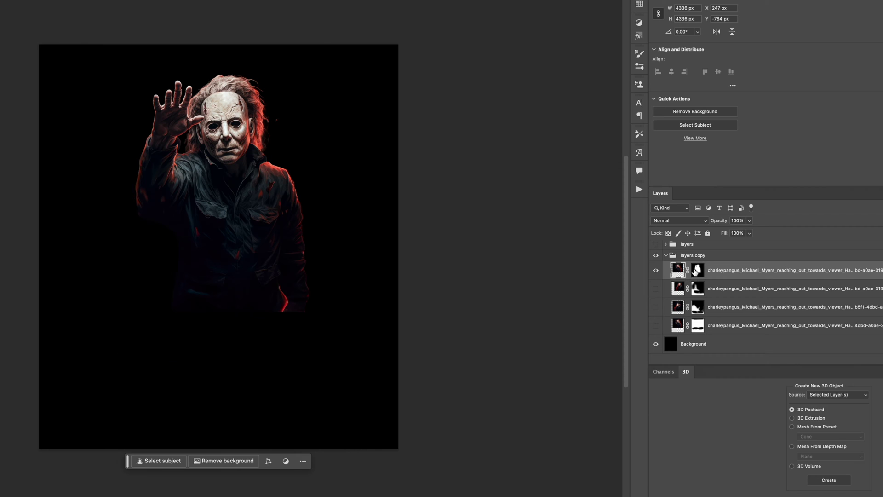
{"action": "right_click", "coordinate": [696, 272]}
{"action": "left_click", "coordinate": [715, 289]}
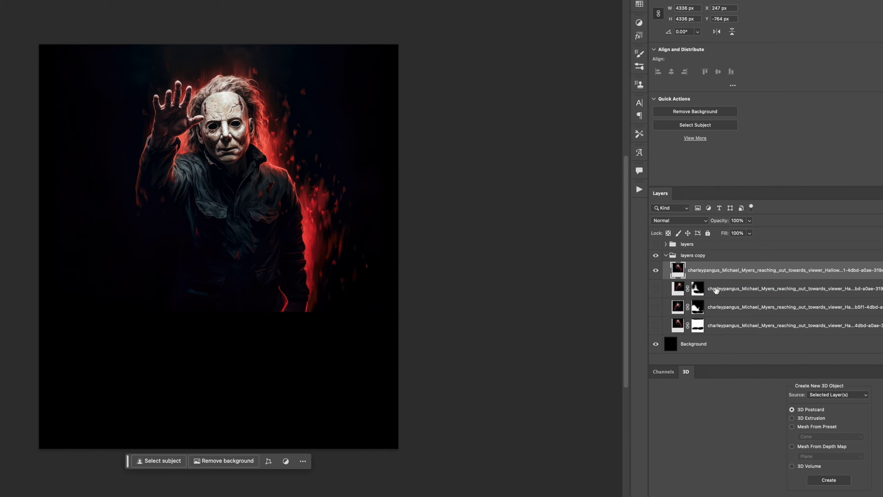
{"action": "left_click_drag", "start_coordinate": [257, 198], "coordinate": [248, 258]}
- Hide the top figure layer, show the mirrored figure layer beneath it and delete that layer's mask
{"action": "left_click", "coordinate": [655, 270]}
{"action": "left_click", "coordinate": [655, 288]}
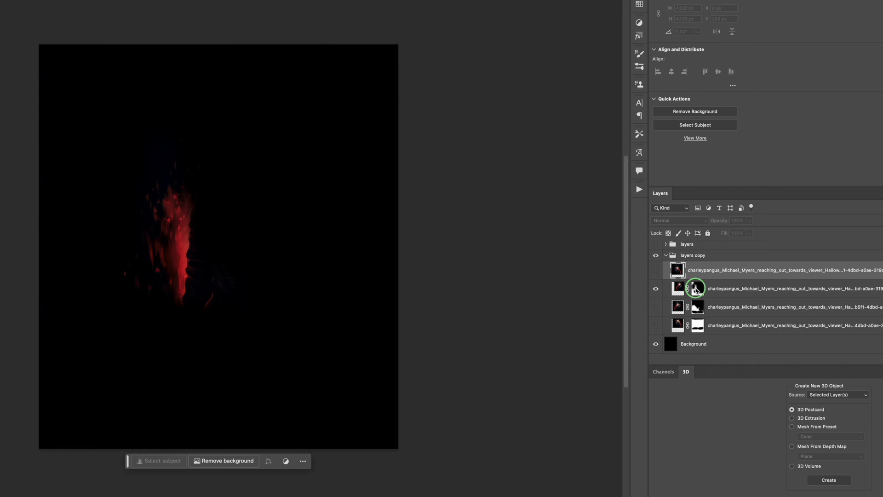
{"action": "right_click", "coordinate": [697, 288]}
{"action": "left_click", "coordinate": [721, 307]}
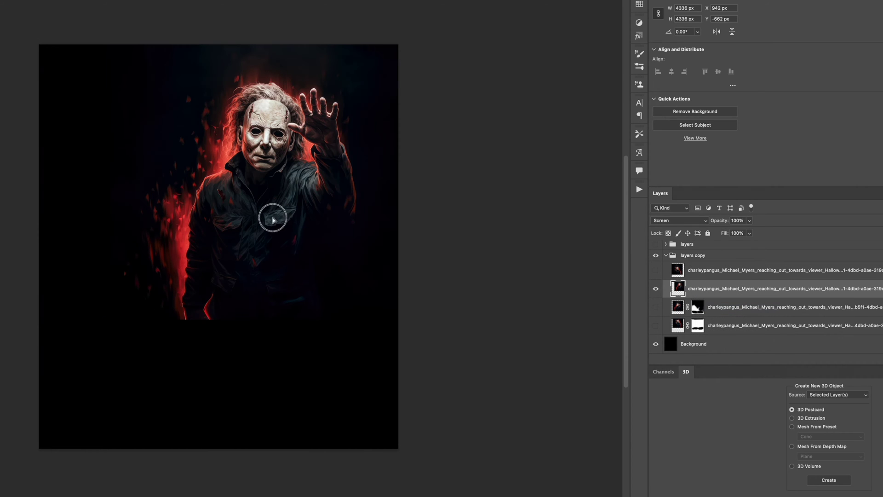
{"action": "left_click_drag", "start_coordinate": [271, 217], "coordinate": [244, 269]}
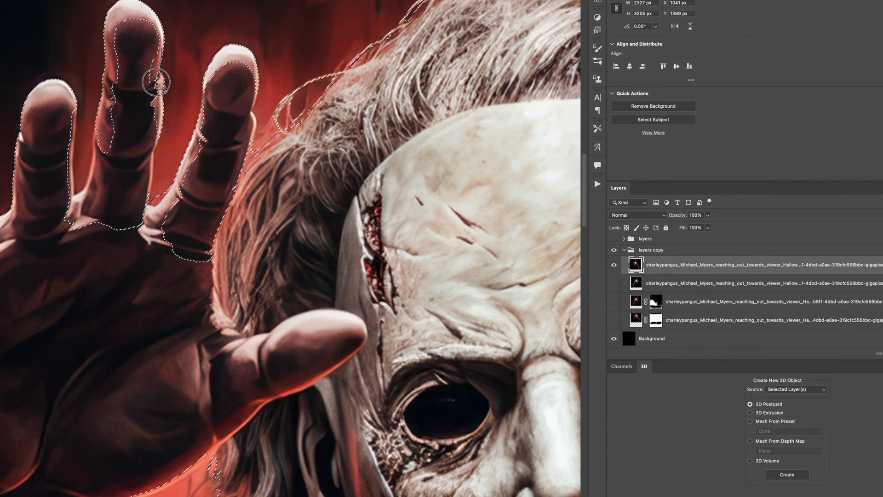
- Extend the hand selection with the Lasso tool to cover the whole tallest finger
{"action": "mouse_move", "coordinate": [156, 131]}
{"action": "left_mouse_down"}
{"action": "mouse_move", "coordinate": [115, 186]}
{"action": "mouse_move", "coordinate": [102, 162]}
{"action": "mouse_move", "coordinate": [112, 121]}
{"action": "left_mouse_up"}
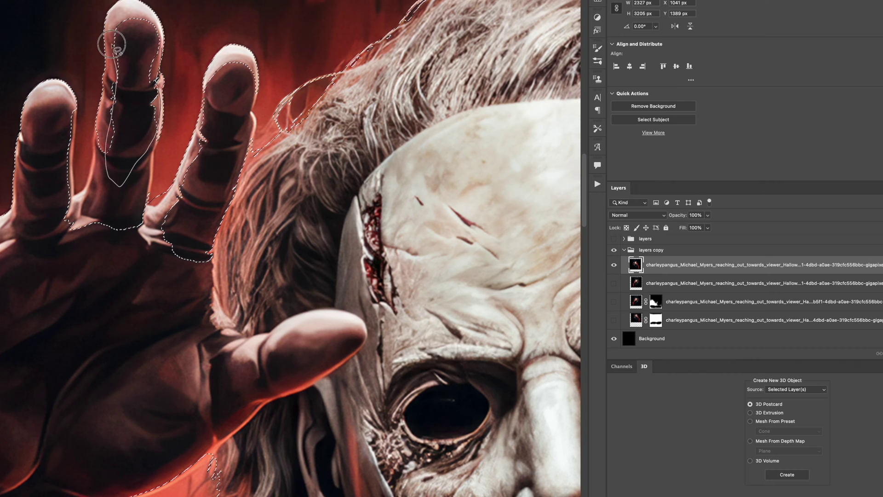
{"action": "left_click_drag", "start_coordinate": [133, 15], "coordinate": [138, 17]}
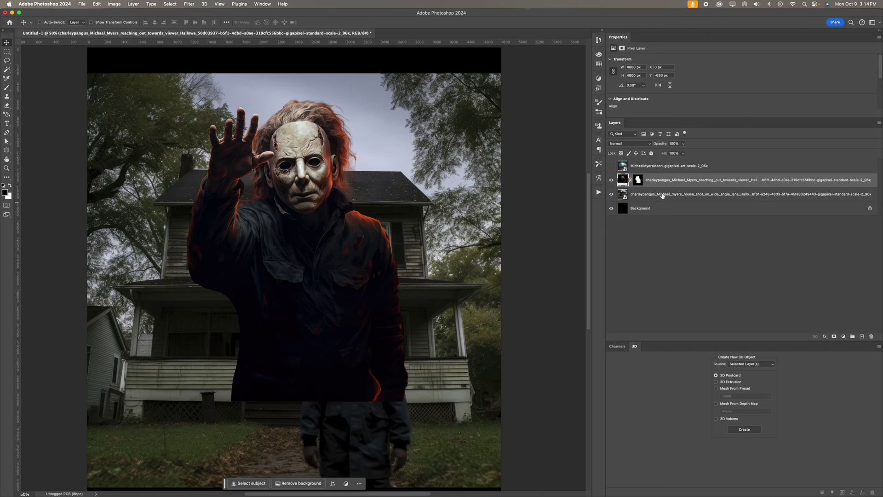
- Move the house layer above the masked figure layer and scale it down to about 4546 px wide
{"action": "left_click_drag", "start_coordinate": [662, 196], "coordinate": [662, 177]}
{"action": "key", "text": "z"}
{"action": "left_click", "coordinate": [302, 214], "text": "alt"}
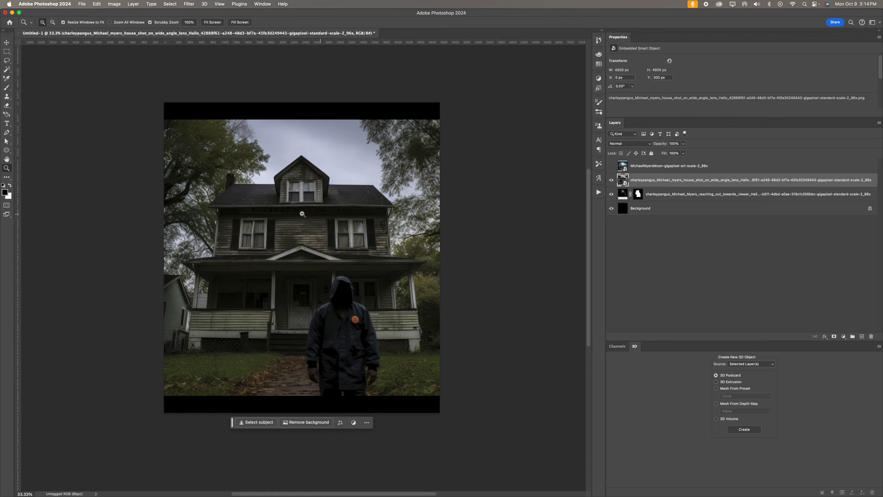
{"action": "left_click_drag", "start_coordinate": [5, 36], "coordinate": [5, 107]}
{"action": "key", "text": "super+t"}
{"action": "mouse_move", "coordinate": [436, 130]}
{"action": "left_mouse_down"}
{"action": "mouse_move", "coordinate": [399, 203]}
{"action": "mouse_move", "coordinate": [439, 144]}
{"action": "left_mouse_up"}
{"action": "key", "text": "Return"}
- Draw a freehand Lasso selection around the hooded person standing in front of the house
{"action": "key", "text": "z"}
{"action": "left_click", "coordinate": [303, 213]}
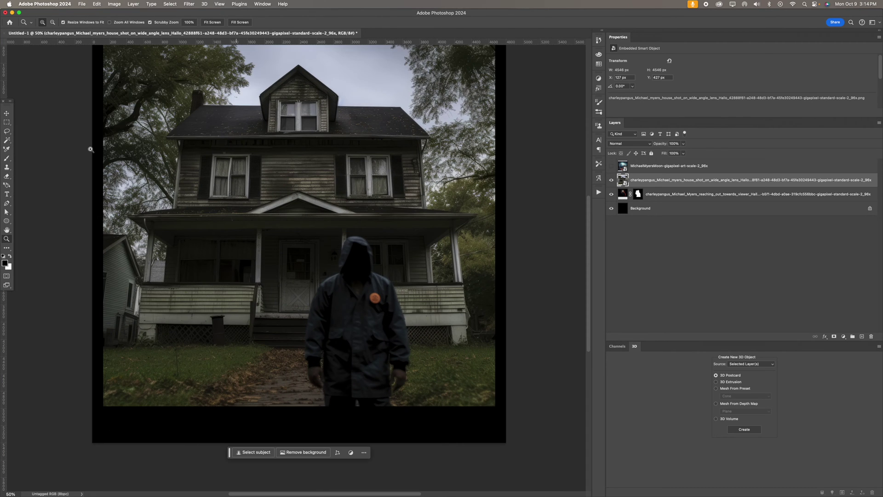
{"action": "left_click_drag", "start_coordinate": [8, 109], "coordinate": [5, 44]}
{"action": "left_click", "coordinate": [6, 61]}
{"action": "left_click_drag", "start_coordinate": [367, 233], "coordinate": [295, 347]}
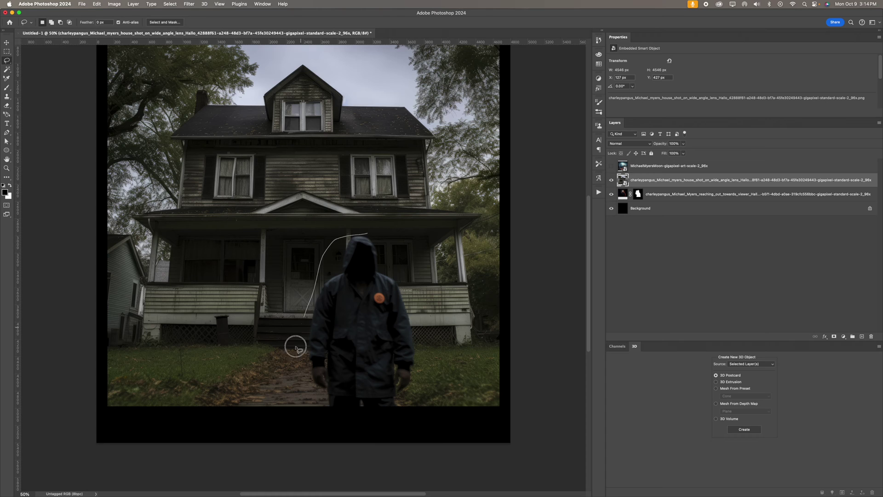
{"action": "left_click_drag", "start_coordinate": [378, 239], "coordinate": [370, 235]}
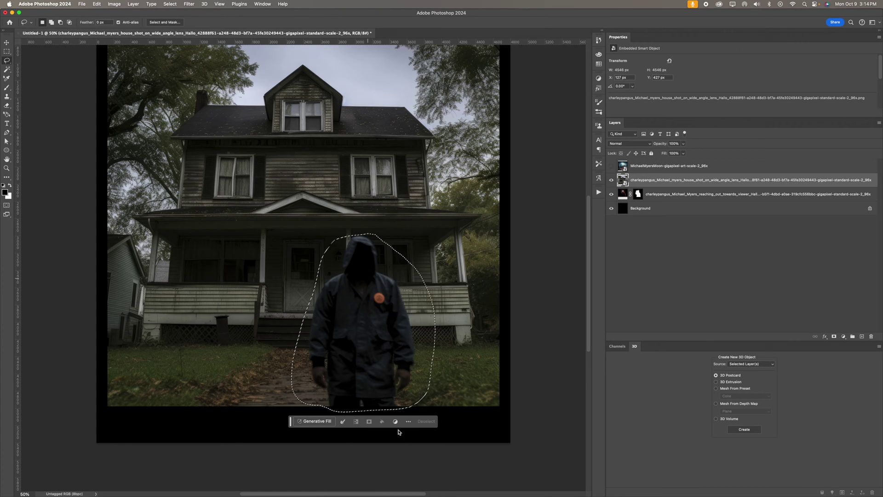
- Run Generative Fill on the selection with the prompt "remove" to erase the hooded person
{"action": "left_click", "coordinate": [330, 420]}
{"action": "left_click", "coordinate": [516, 306]}
{"action": "type", "text": "remove"}
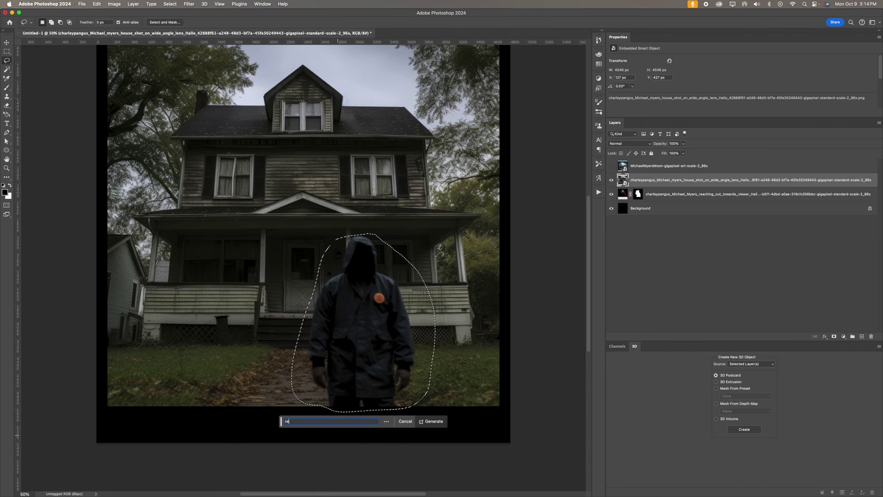
{"action": "key", "text": "Return"}
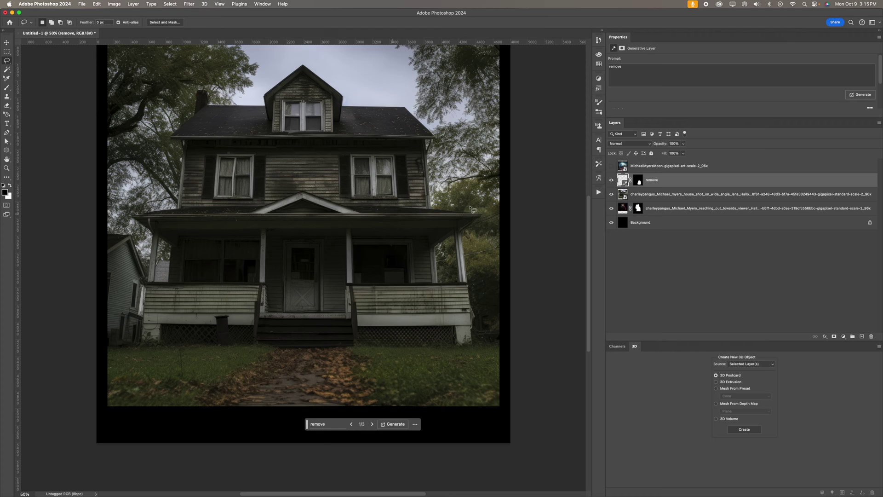
- Switch to the Magic Wand tool
{"action": "left_click", "coordinate": [6, 42]}
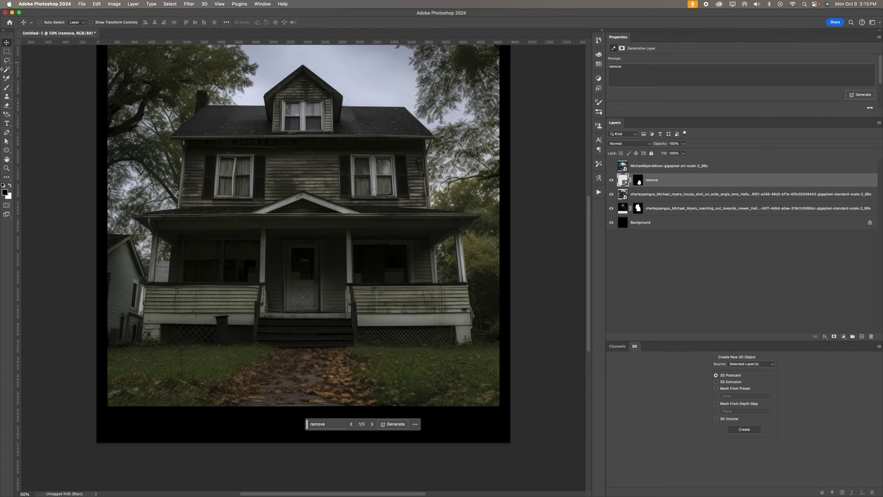
{"action": "left_click", "coordinate": [6, 52]}
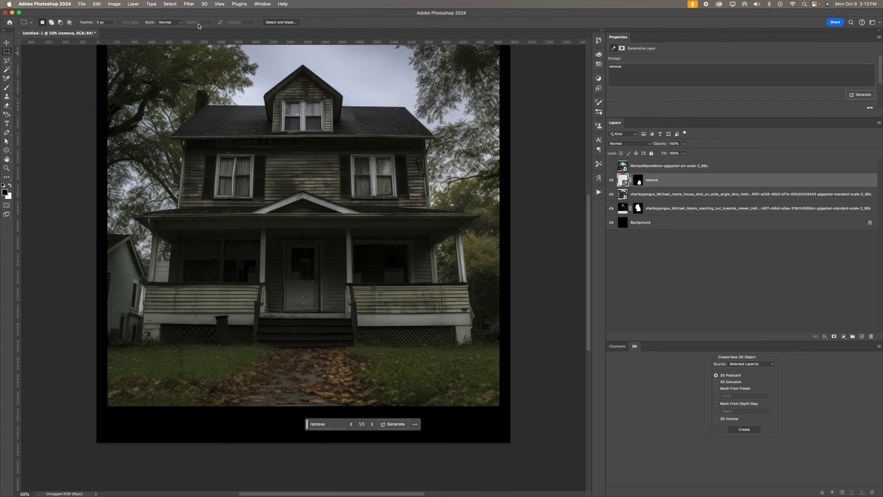
{"action": "left_click", "coordinate": [7, 69]}
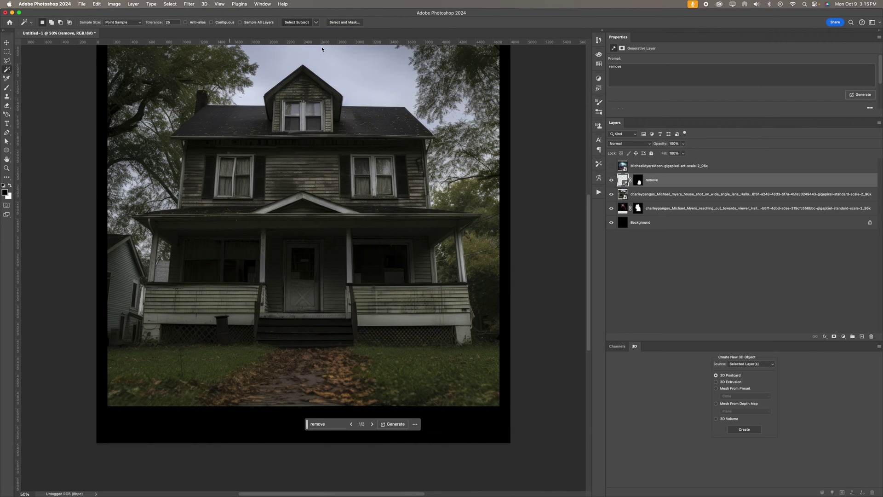
- Merge the remove generative layer and the house layer into a single layer
{"action": "left_click", "coordinate": [662, 193], "text": "shift"}
{"action": "right_click", "coordinate": [668, 193]}
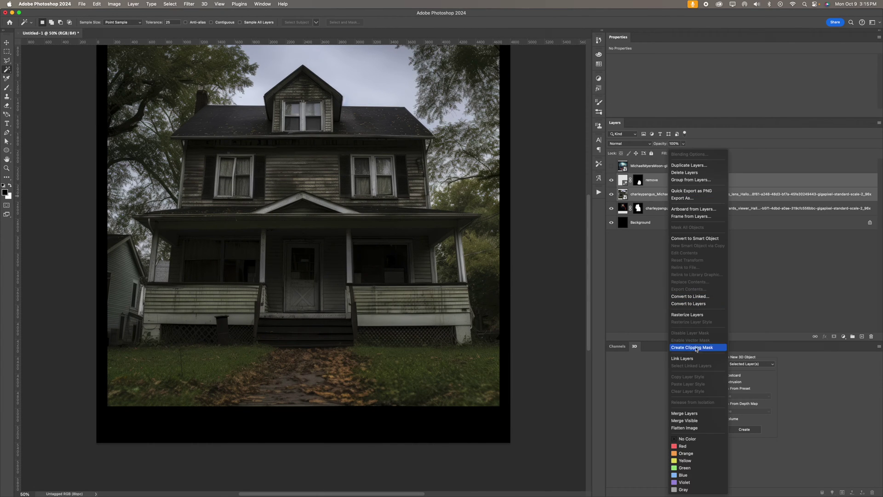
{"action": "left_click", "coordinate": [694, 315]}
{"action": "right_click", "coordinate": [658, 194]}
{"action": "left_click", "coordinate": [684, 413]}
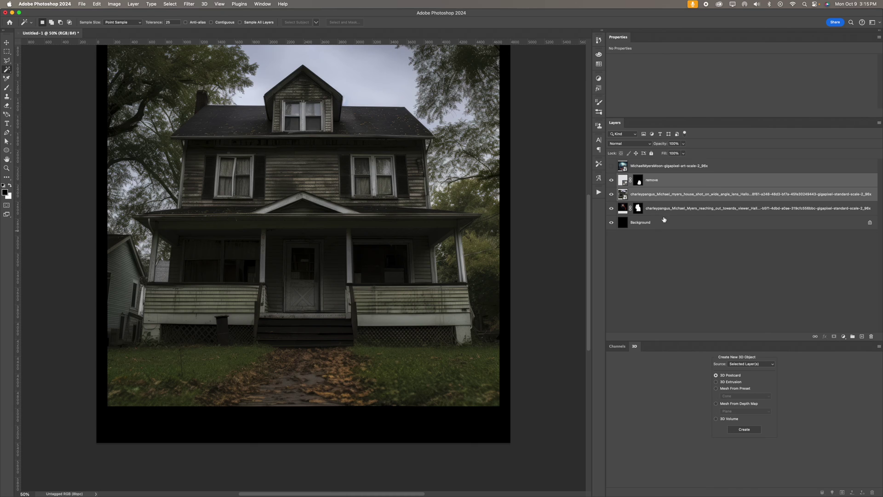
{"action": "right_click", "coordinate": [677, 195]}
{"action": "left_click", "coordinate": [691, 413]}
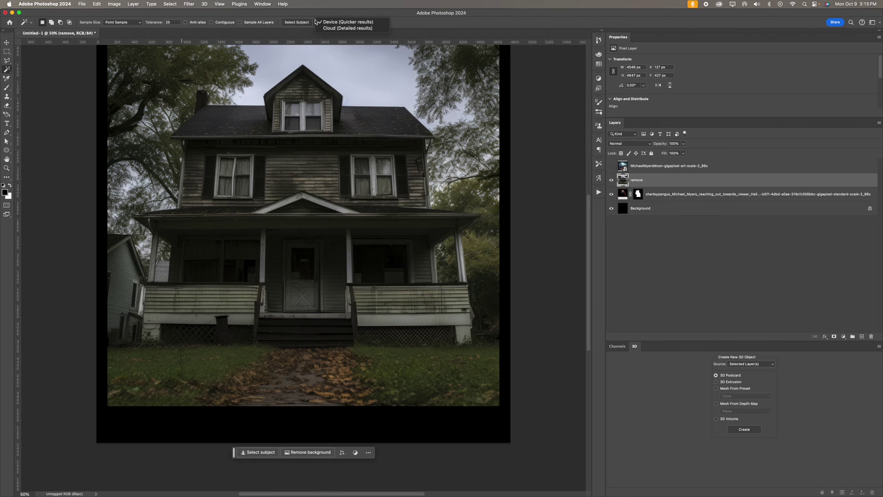
- Select the house as the subject, hide the Michael Myers layer, and mask out the house's surroundings
{"action": "left_click", "coordinate": [298, 23]}
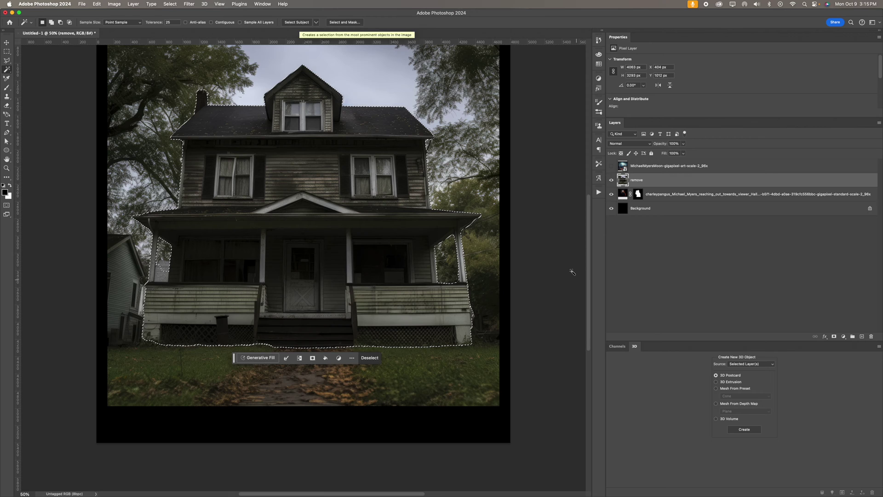
{"action": "key", "text": "Delete"}
{"action": "key", "text": "cmd+z"}
{"action": "left_click", "coordinate": [611, 194]}
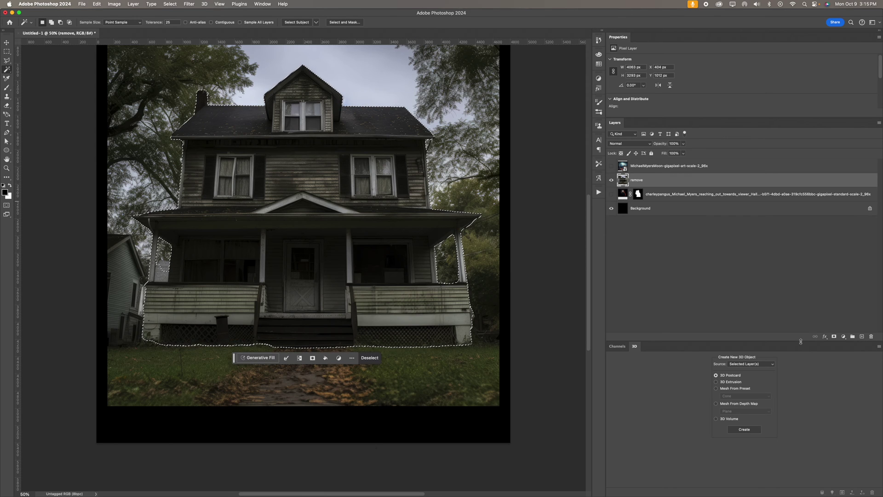
{"action": "left_click", "coordinate": [833, 337]}
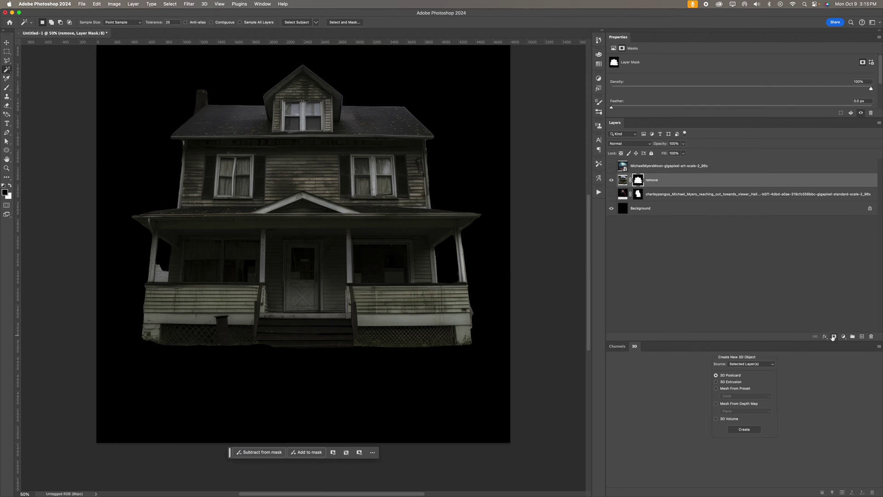
- Draw a polygonal lasso selection around the leftover neighbouring siding between the left porch post and the house wall
{"action": "key", "text": "z"}
{"action": "left_click", "coordinate": [444, 258]}
{"action": "double_click", "coordinate": [108, 246]}
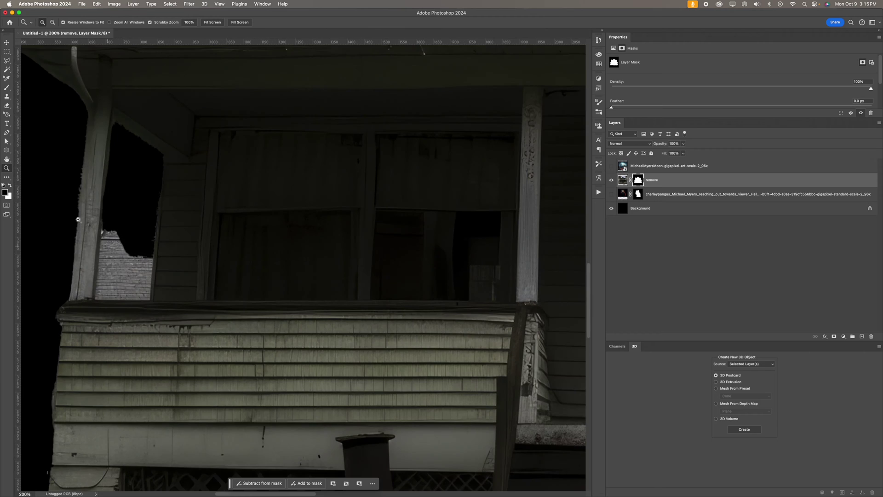
{"action": "left_click", "coordinate": [6, 60]}
{"action": "left_click_drag", "start_coordinate": [86, 234], "coordinate": [166, 195]}
{"action": "left_click", "coordinate": [182, 174]}
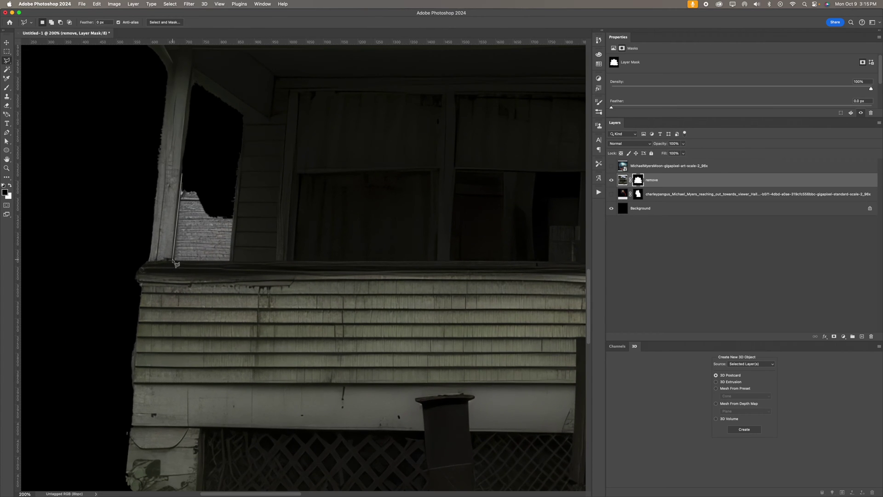
{"action": "double_click", "coordinate": [214, 130]}
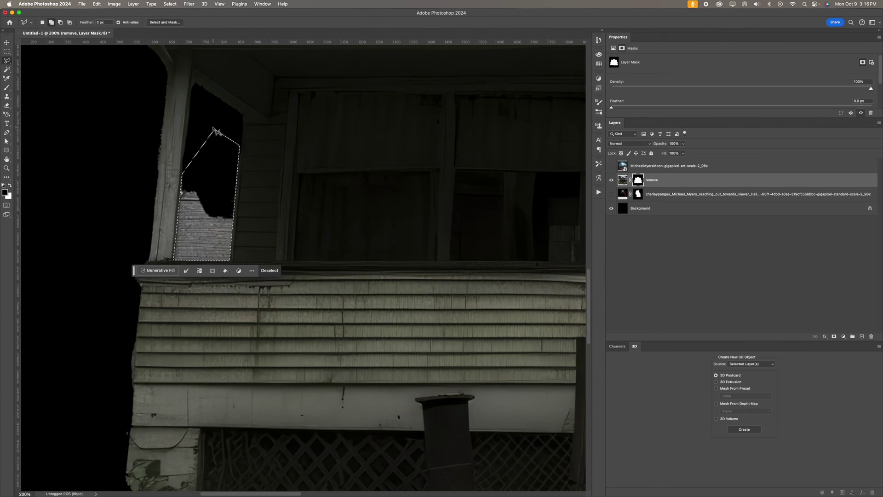
{"action": "key", "text": "shift+BackSpace"}
{"action": "key", "text": "Return"}
{"action": "key", "text": "super+z"}
- Fill the selected area of the house's layer mask with black and clear the selection
{"action": "key", "text": "shift+BackSpace"}
{"action": "left_click", "coordinate": [140, 236]}
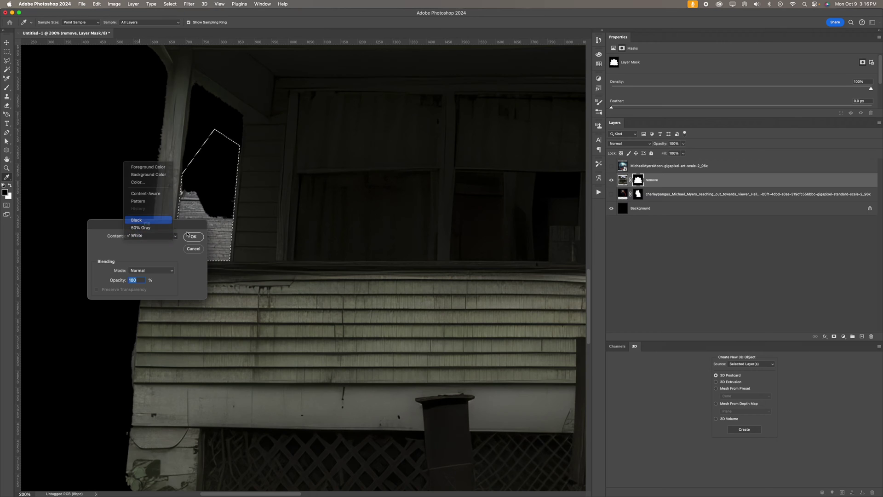
{"action": "left_click", "coordinate": [145, 220]}
{"action": "left_click", "coordinate": [194, 237]}
{"action": "key", "text": "super+d"}
- Outline the ragged strip above the porch roof's left end, fill it with black on the mask, and deselect
{"action": "left_click_drag", "start_coordinate": [402, 139], "coordinate": [402, 349]}
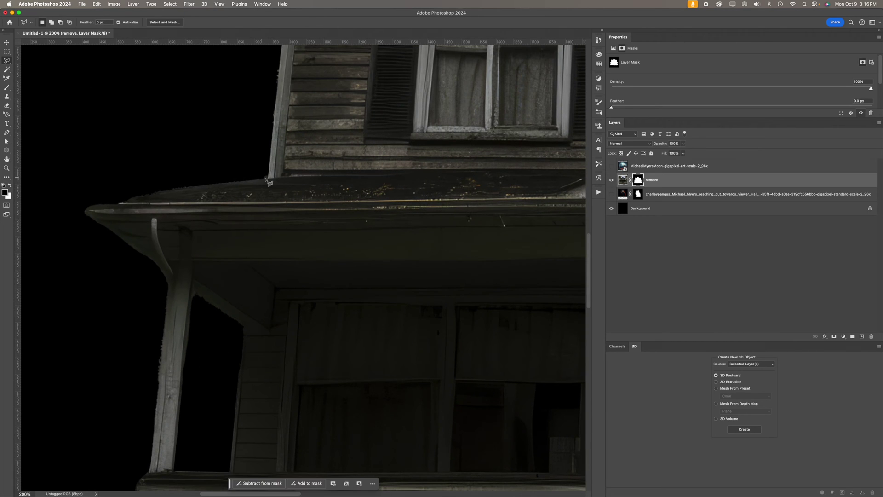
{"action": "left_click", "coordinate": [118, 203]}
{"action": "left_click", "coordinate": [100, 147]}
{"action": "double_click", "coordinate": [216, 86]}
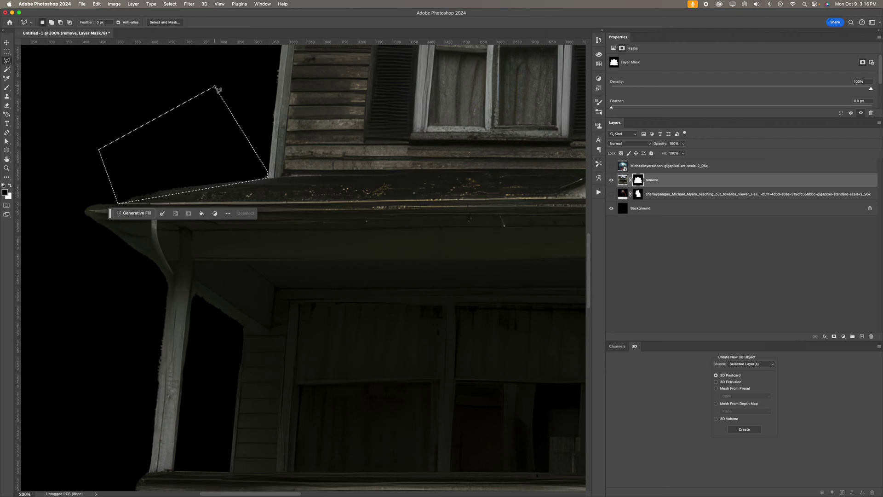
{"action": "key", "text": "shift+BackSpace"}
{"action": "key", "text": "Return"}
{"action": "key", "text": "super+d"}
- Examine the edges of the house cutout, especially around the porch's lower right corner
{"action": "left_click", "coordinate": [283, 201], "text": "alt"}
{"action": "left_click_drag", "start_coordinate": [359, 170], "coordinate": [255, 244]}
{"action": "left_click", "coordinate": [469, 379]}
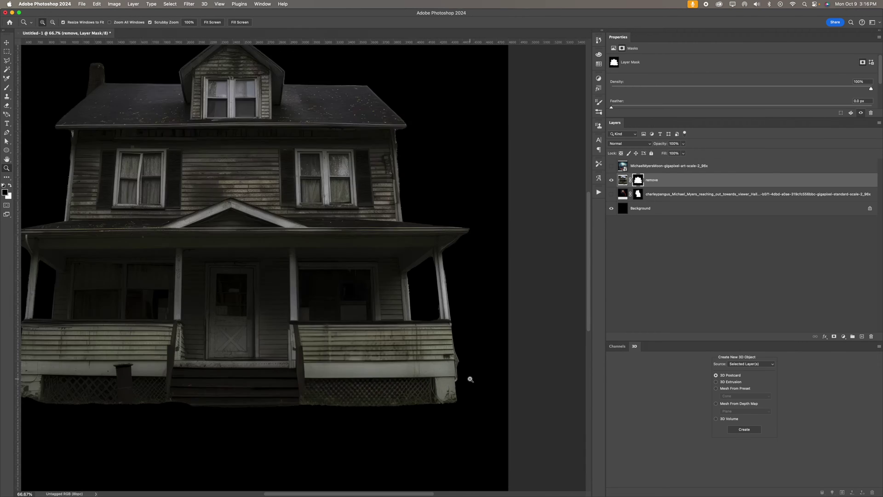
{"action": "double_click", "coordinate": [469, 378]}
{"action": "left_click", "coordinate": [469, 378]}
{"action": "left_click_drag", "start_coordinate": [469, 379], "coordinate": [422, 351]}
{"action": "left_click", "coordinate": [421, 351], "text": "alt"}
{"action": "left_click", "coordinate": [422, 351], "text": "alt"}
{"action": "left_click", "coordinate": [361, 361], "text": "alt"}
{"action": "left_click_drag", "start_coordinate": [161, 293], "coordinate": [235, 318]}
{"action": "key", "text": "ctrl+0"}
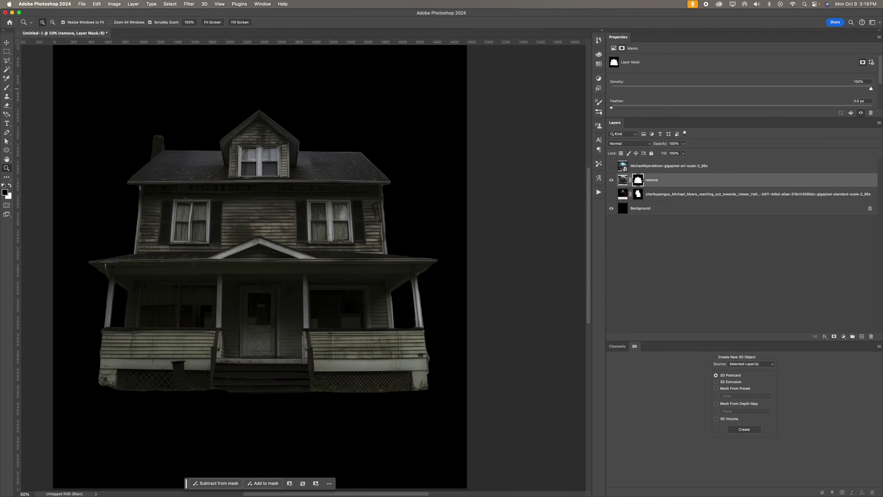
- Show the Michael Myers layer again and move the figure up behind the roof so his face clears the dormer
{"action": "key", "text": "v"}
{"action": "left_click", "coordinate": [611, 194]}
{"action": "left_click_drag", "start_coordinate": [315, 166], "coordinate": [338, 174]}
{"action": "key", "text": "z"}
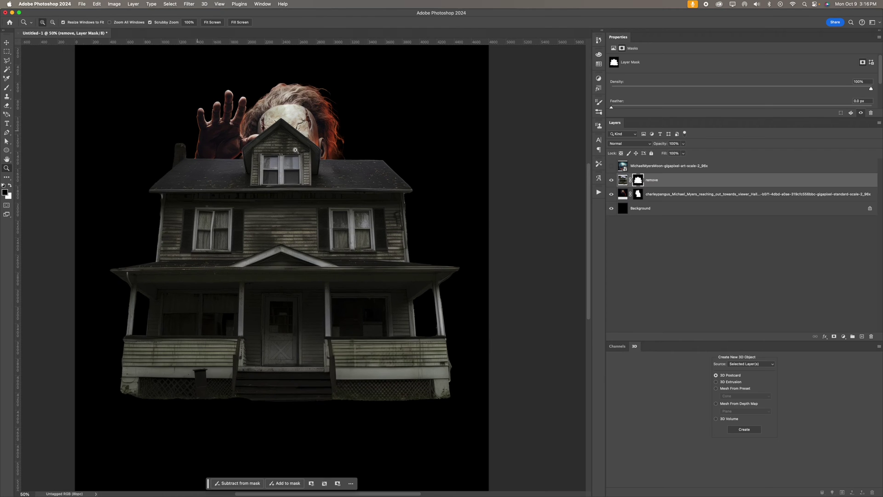
{"action": "left_click", "coordinate": [294, 149], "text": "alt"}
{"action": "left_click", "coordinate": [673, 192]}
{"action": "left_click", "coordinate": [327, 182]}
{"action": "left_click", "coordinate": [338, 195], "text": "alt"}
{"action": "key", "text": "v"}
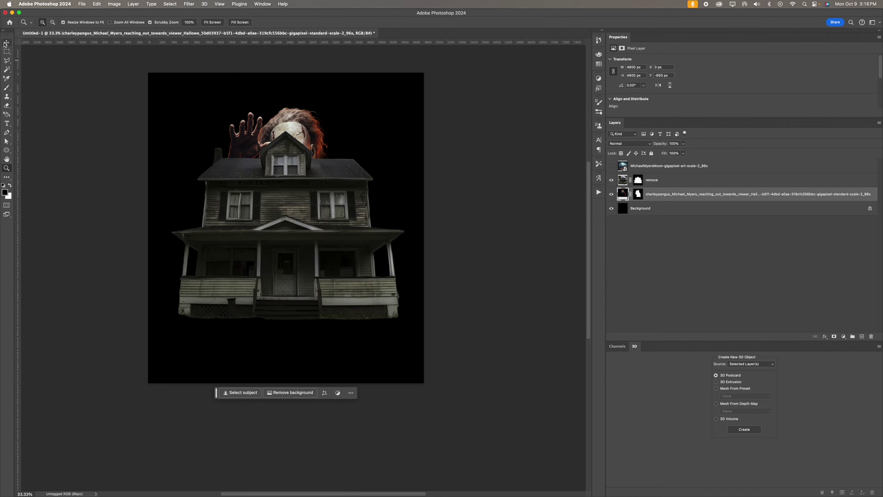
{"action": "key", "text": "alt+bracketright"}
{"action": "key", "text": "alt+bracketleft"}
{"action": "left_click_drag", "start_coordinate": [334, 191], "coordinate": [334, 206]}
- Scale the house layer down to about 87% and move it lower, exposing the figure's torso above the roof
{"action": "key", "text": "alt+bracketright"}
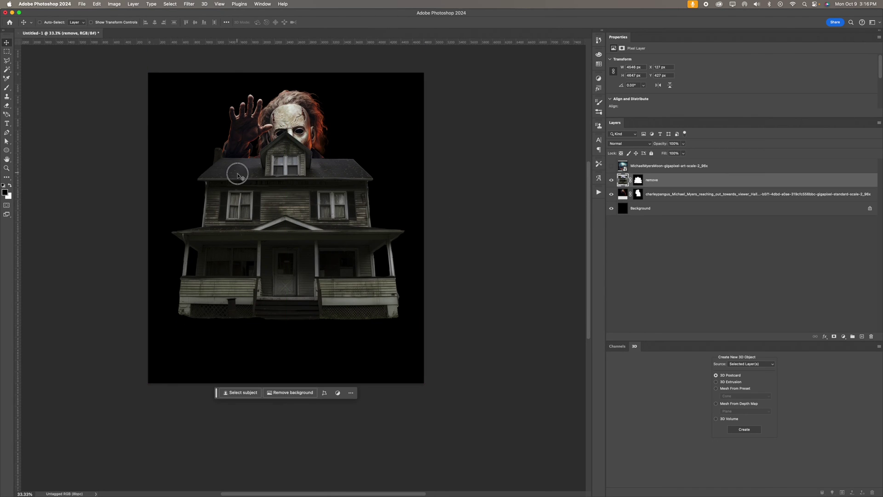
{"action": "key", "text": "ctrl+t"}
{"action": "left_click_drag", "start_coordinate": [419, 131], "coordinate": [403, 154]}
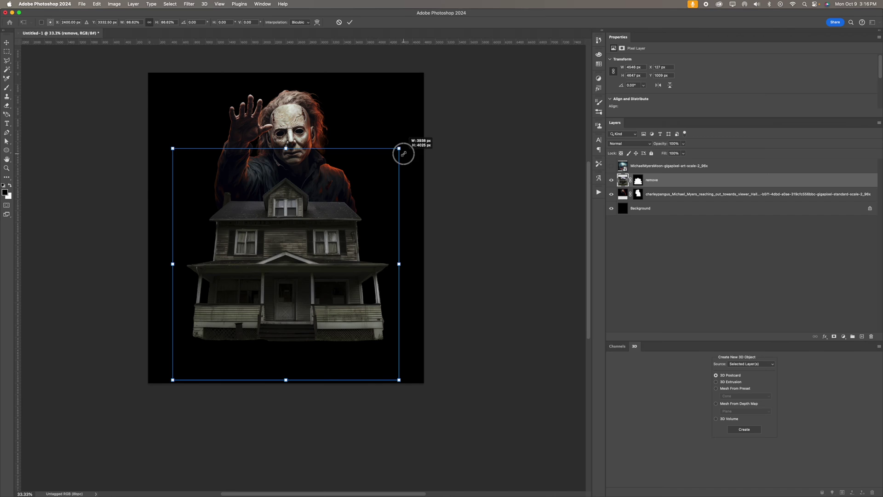
{"action": "key", "text": "Return"}
{"action": "left_click_drag", "start_coordinate": [364, 246], "coordinate": [363, 258]}
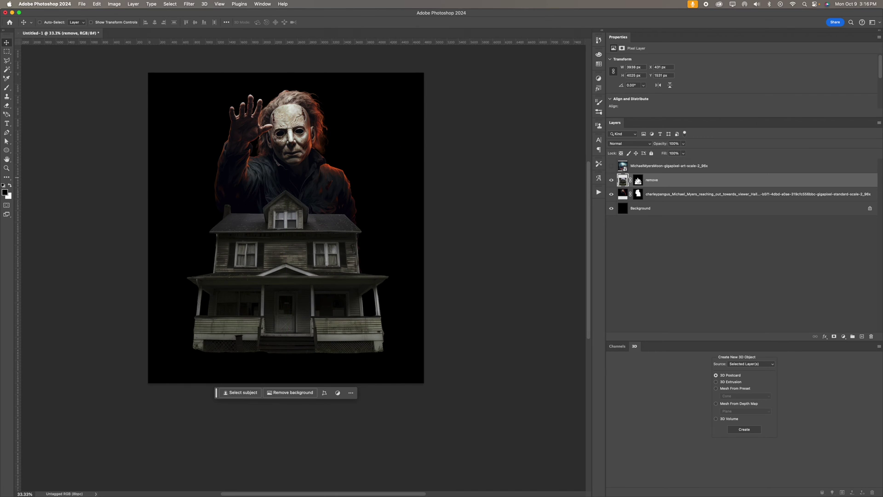
- Duplicate the house layer as a backup, apply the mask on the visible house layer, and add a new empty mask to it
{"action": "left_click", "coordinate": [638, 180]}
{"action": "key", "text": "b"}
{"action": "key", "text": "super+j"}
{"action": "right_click", "coordinate": [639, 181]}
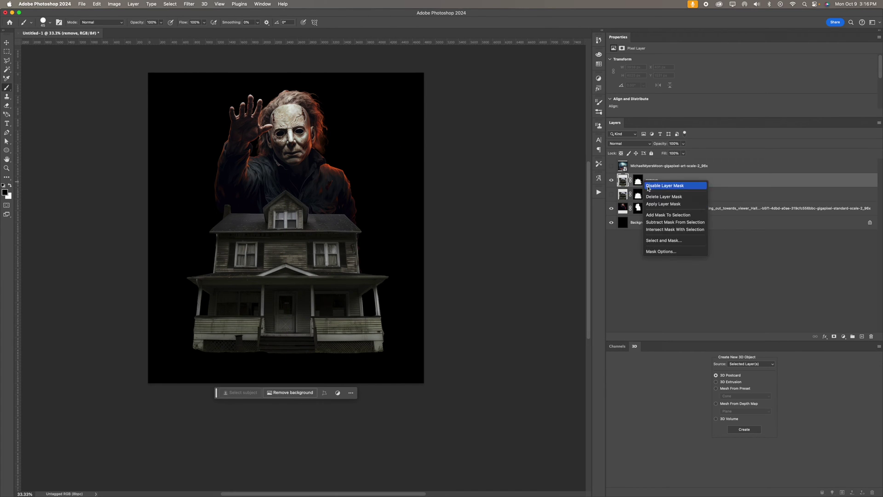
{"action": "left_click", "coordinate": [655, 204]}
{"action": "left_click", "coordinate": [833, 337]}
- Fade the bottom of the house into the black background with black paint from a large Soft Round brush
{"action": "left_click", "coordinate": [49, 22]}
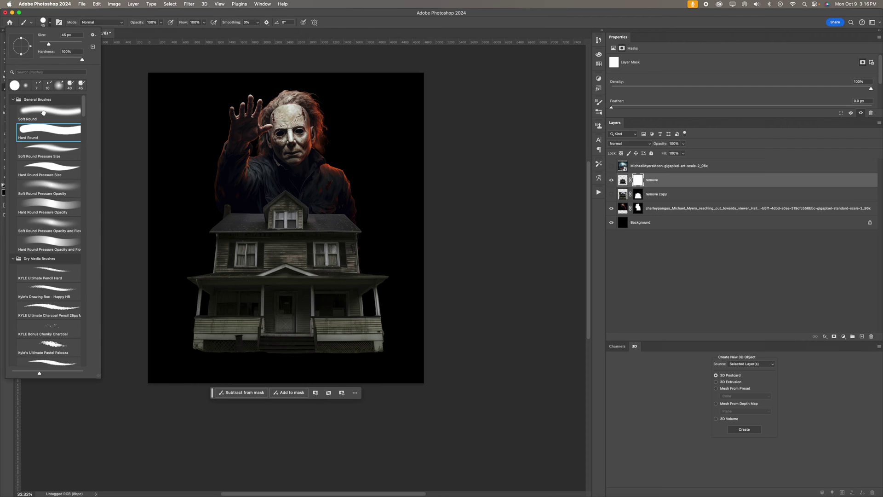
{"action": "double_click", "coordinate": [44, 113]}
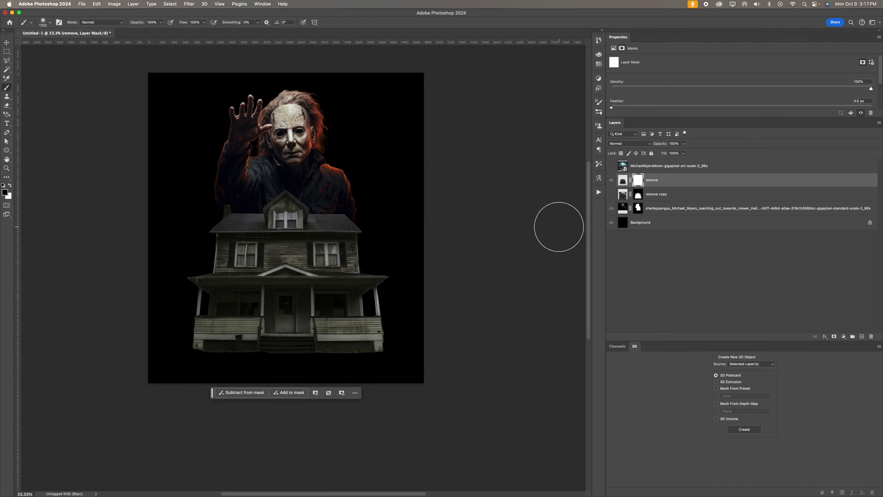
{"action": "key", "text": "q"}
{"action": "left_click_drag", "start_coordinate": [445, 327], "coordinate": [148, 370]}
{"action": "key", "text": "super+z"}
{"action": "key", "text": "q"}
{"action": "left_click_drag", "start_coordinate": [235, 365], "coordinate": [438, 365]}
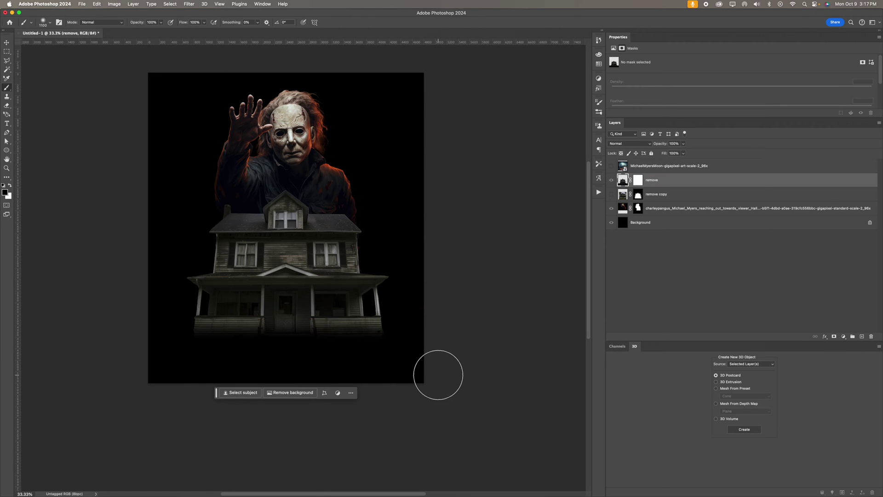
{"action": "key", "text": "v"}
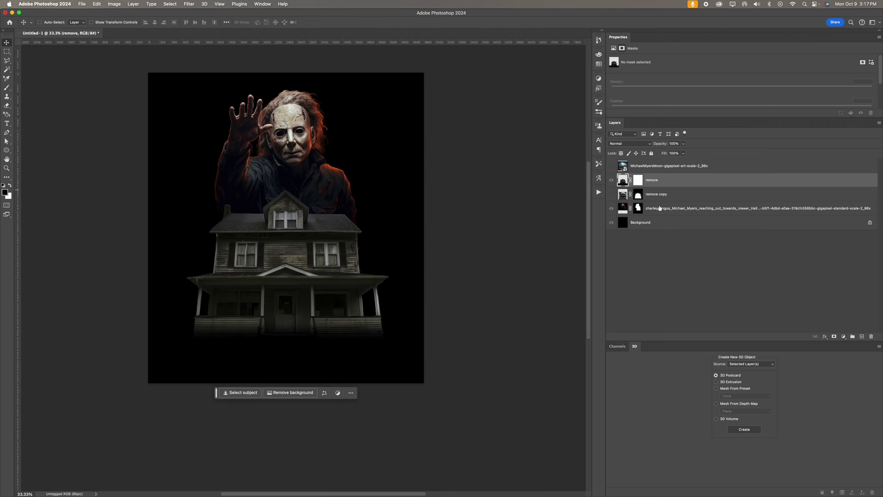
{"action": "left_click_drag", "start_coordinate": [660, 208], "coordinate": [659, 187]}
{"action": "key", "text": "super+z"}
{"action": "left_click", "coordinate": [611, 209]}
{"action": "left_click", "coordinate": [611, 208]}
{"action": "left_click", "coordinate": [611, 208]}
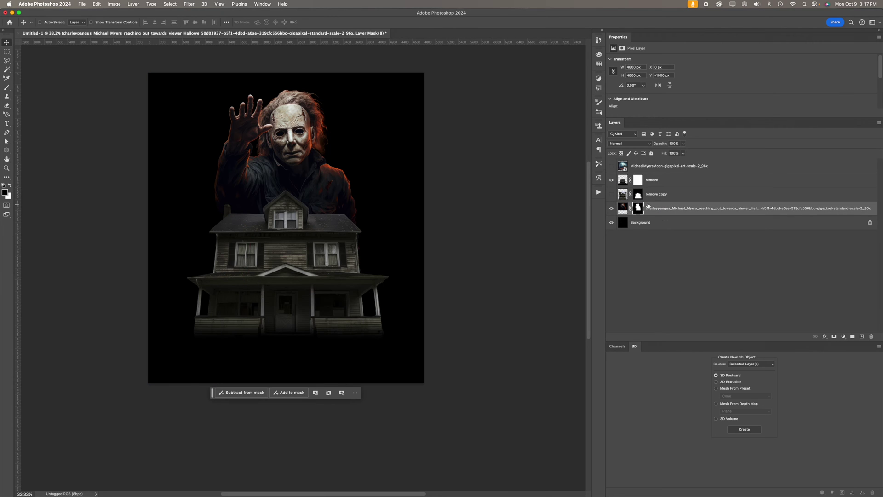
- Place the visible house layer below its hidden copy, and scale the house and figure layers together to about 95%
{"action": "left_click", "coordinate": [618, 180]}
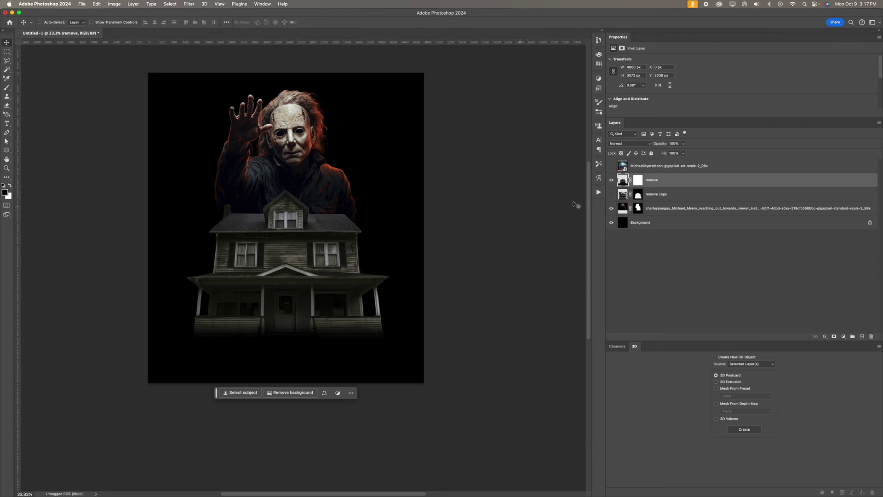
{"action": "key", "text": "ctrl+bracketleft"}
{"action": "key", "text": "ctrl+t"}
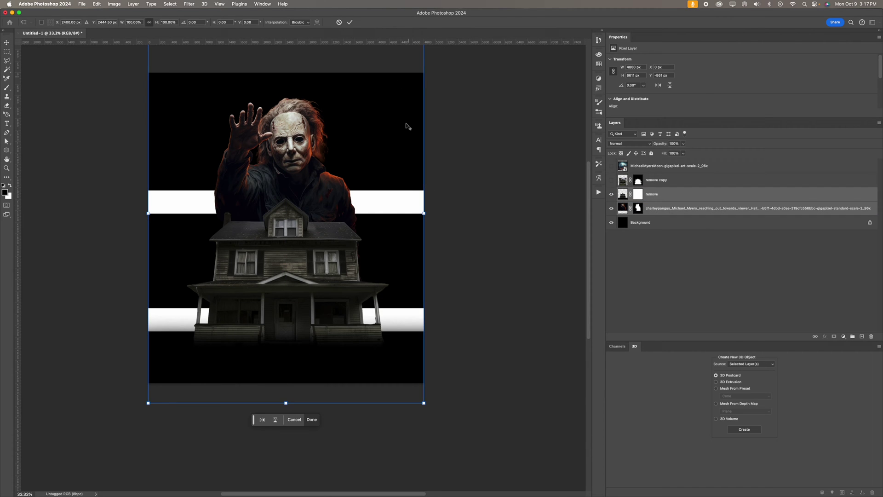
{"action": "left_click_drag", "start_coordinate": [424, 402], "coordinate": [375, 324]}
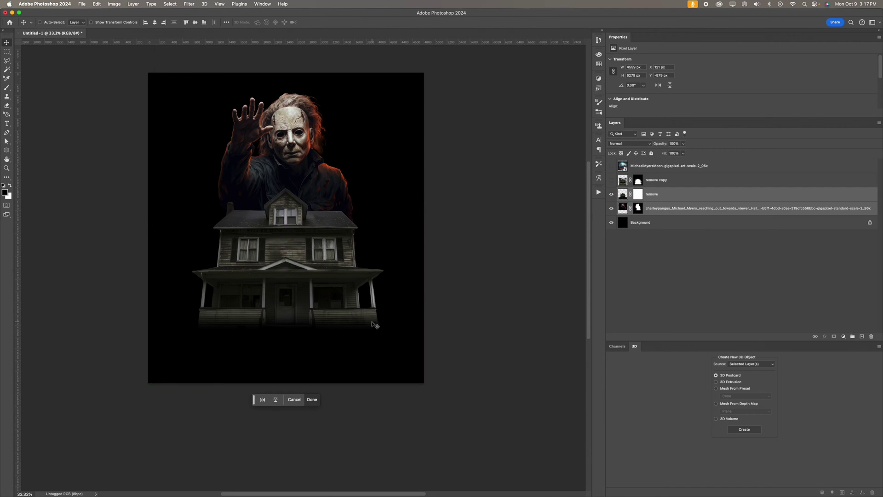
{"action": "key", "text": "Return"}
- Delete the mask from the Michael Myers layer and move that image slightly down behind the house
{"action": "right_click", "coordinate": [637, 208]}
{"action": "left_click", "coordinate": [654, 222]}
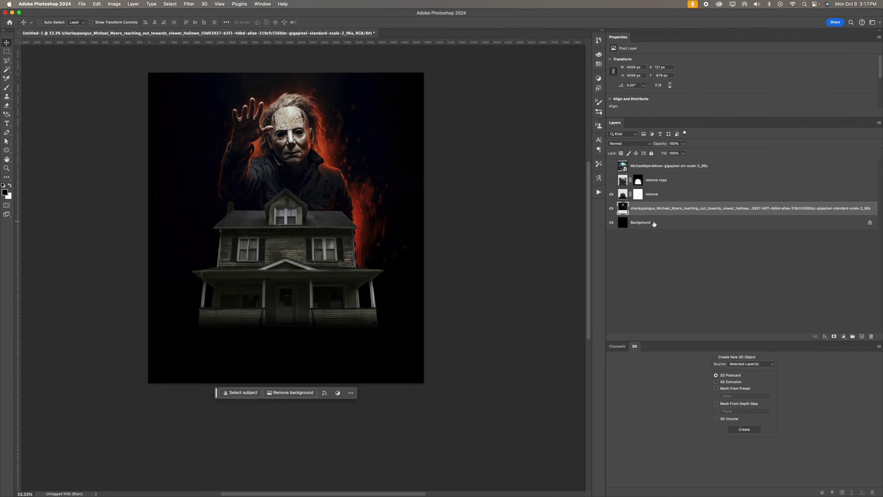
{"action": "left_click_drag", "start_coordinate": [221, 178], "coordinate": [221, 193]}
{"action": "left_click", "coordinate": [339, 203]}
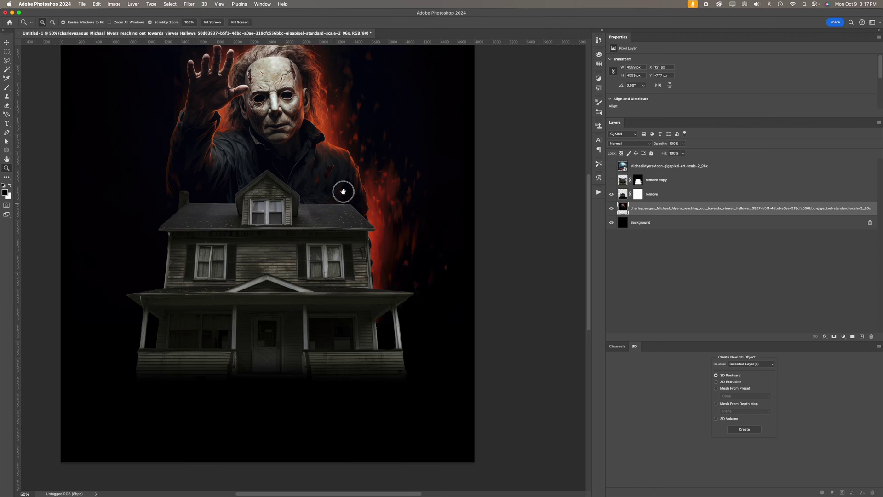
- Add a Hue/Saturation adjustment clipped to the house layer, with Colorize enabled, hue about 19 and saturation 87
{"action": "left_click", "coordinate": [615, 195]}
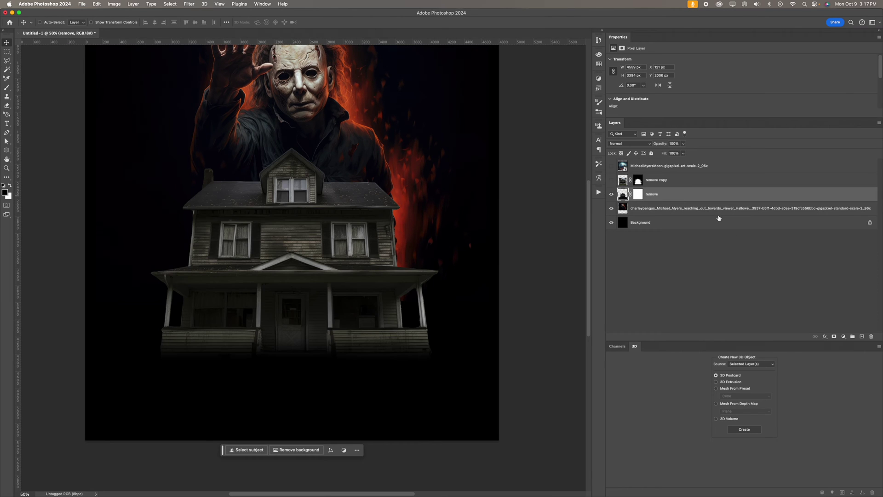
{"action": "left_click", "coordinate": [843, 336]}
{"action": "left_click", "coordinate": [850, 405]}
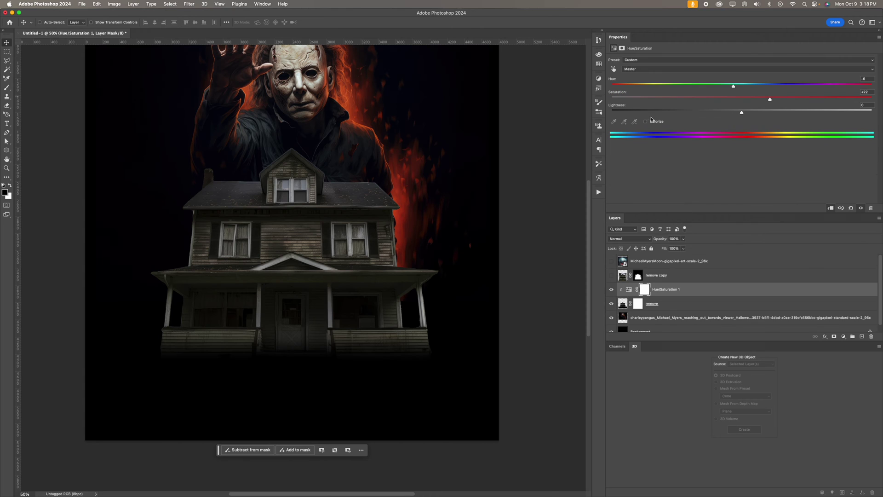
{"action": "left_click", "coordinate": [648, 120]}
{"action": "left_click_drag", "start_coordinate": [611, 86], "coordinate": [625, 87]}
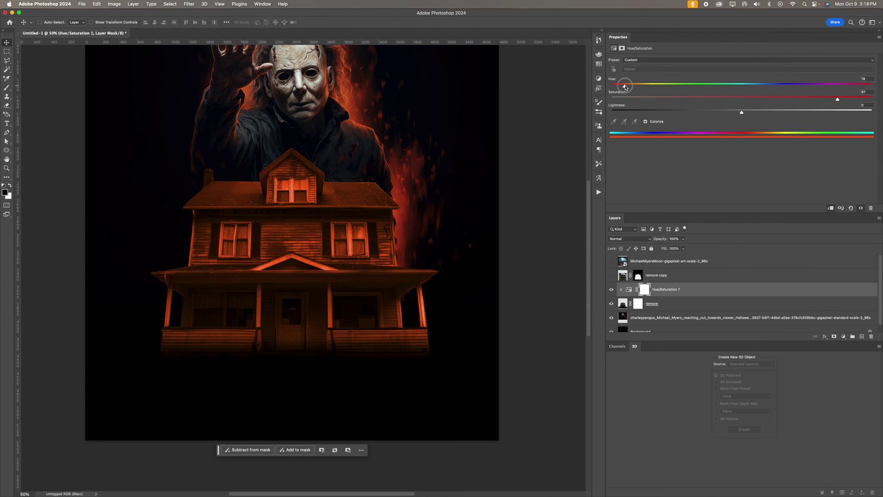
- Invert the Hue/Saturation mask and paint white along the chimney, roof edges and right wall to add an orange glow
{"action": "key", "text": "super+i"}
{"action": "key", "text": "b"}
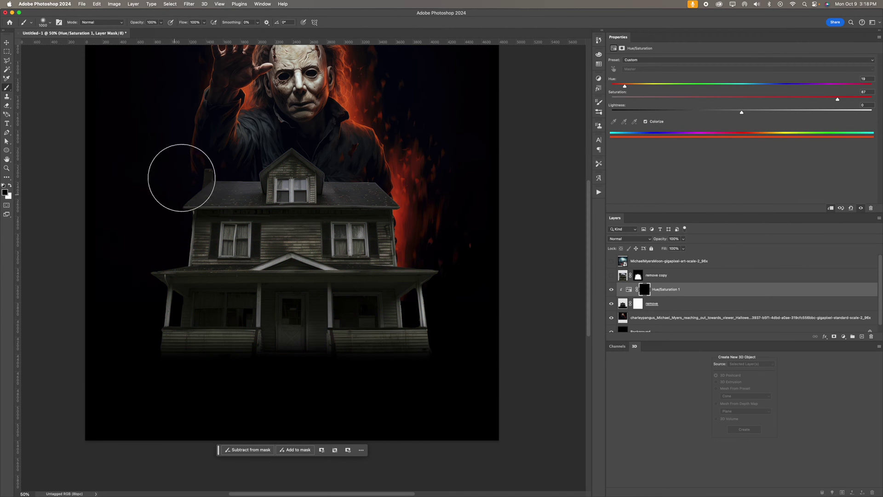
{"action": "key", "text": "x"}
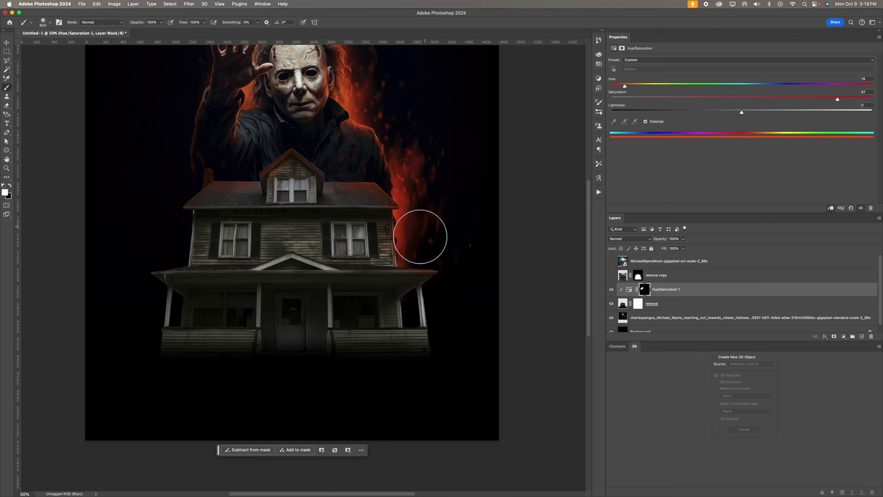
{"action": "mouse_move", "coordinate": [429, 248]}
{"action": "left_mouse_down"}
{"action": "mouse_move", "coordinate": [464, 284]}
{"action": "mouse_move", "coordinate": [460, 310]}
{"action": "mouse_move", "coordinate": [462, 276]}
{"action": "left_mouse_up"}
- Paint black on the adjustment mask around the porch's right-hand posts to trim the orange glow, and clear the active selection
{"action": "key", "text": "x"}
{"action": "left_click_drag", "start_coordinate": [426, 302], "coordinate": [424, 318]}
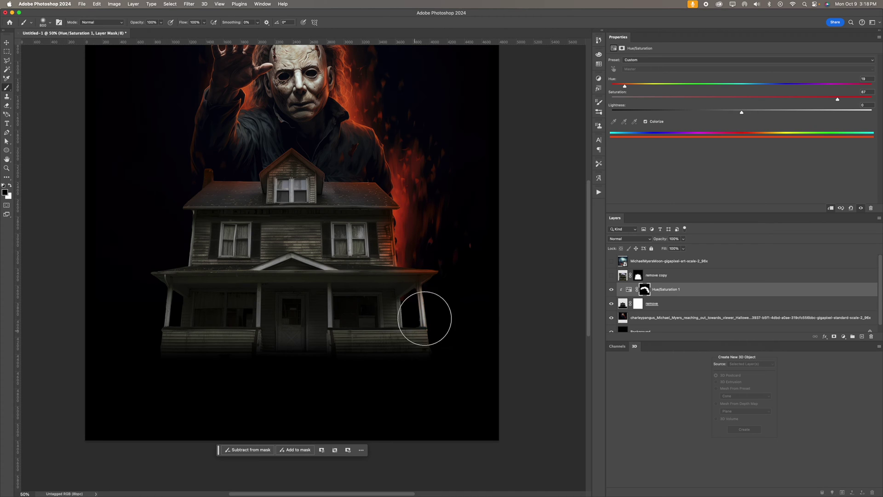
{"action": "key", "text": "x"}
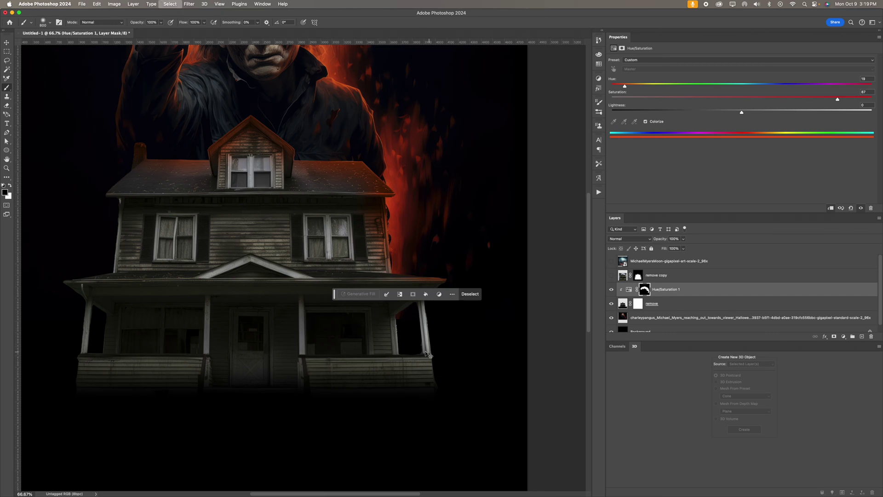
{"action": "left_click", "coordinate": [470, 293]}
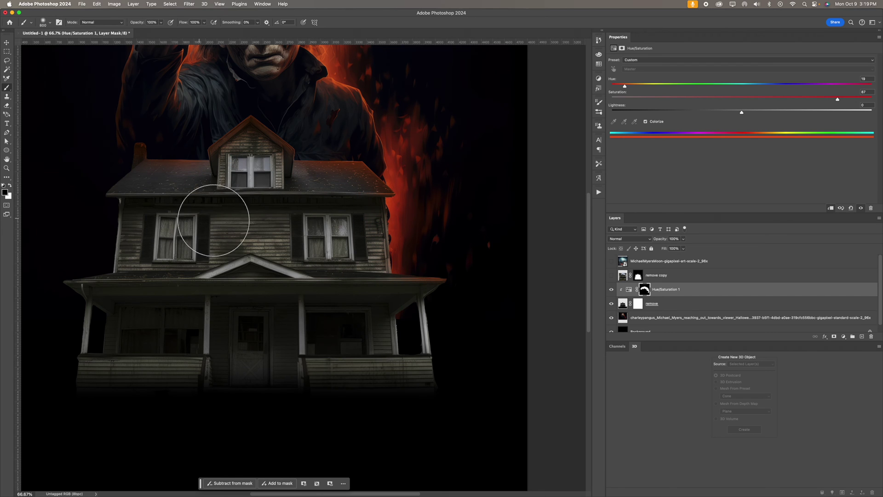
- Duplicate the Hue/Saturation adjustment, clip the copy to the house layer, and raise the copy's saturation and lightness
{"action": "mouse_move", "coordinate": [268, 276]}
{"action": "left_mouse_down"}
{"action": "mouse_move", "coordinate": [268, 349]}
{"action": "mouse_move", "coordinate": [281, 316]}
{"action": "left_mouse_up"}
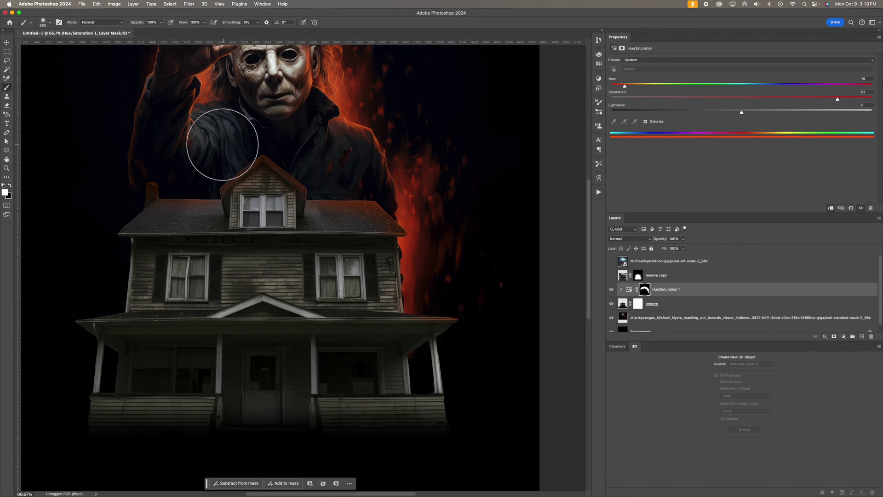
{"action": "scroll", "coordinate": [378, 170], "scroll_direction": "up", "scroll_amount": 3}
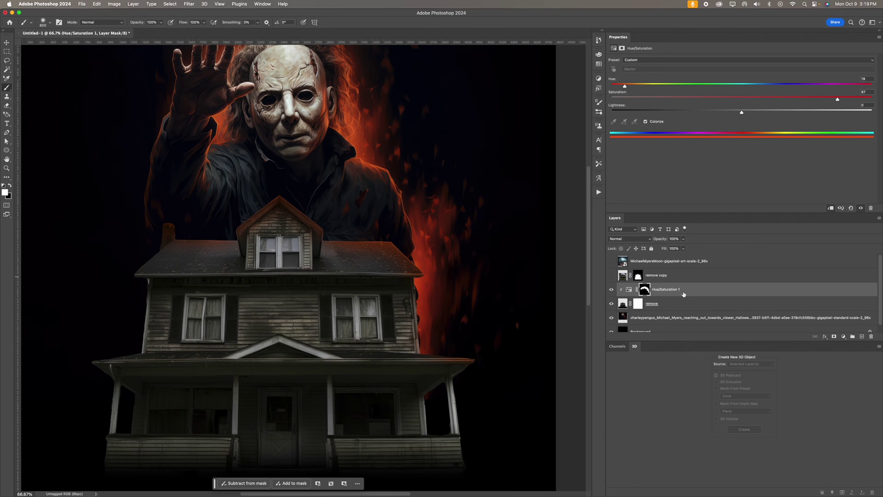
{"action": "scroll", "coordinate": [349, 288], "scroll_direction": "down", "scroll_amount": 2}
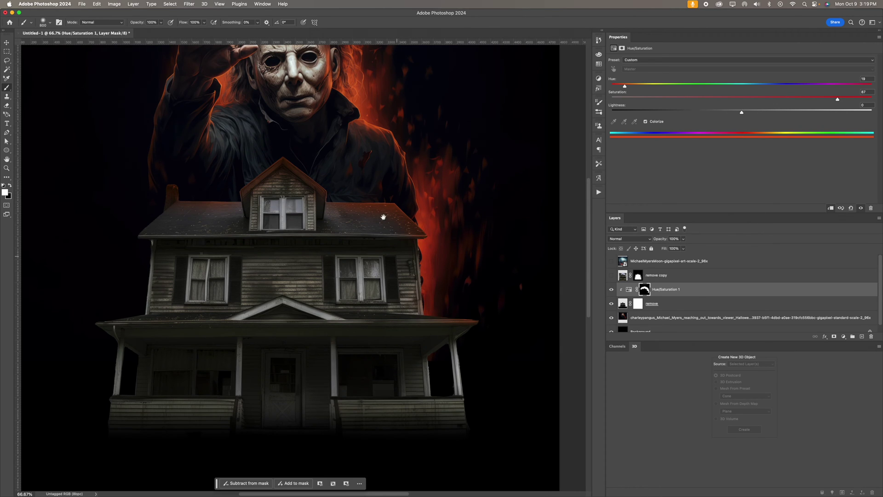
{"action": "left_click_drag", "start_coordinate": [379, 213], "coordinate": [397, 227]}
{"action": "key", "text": "super+j"}
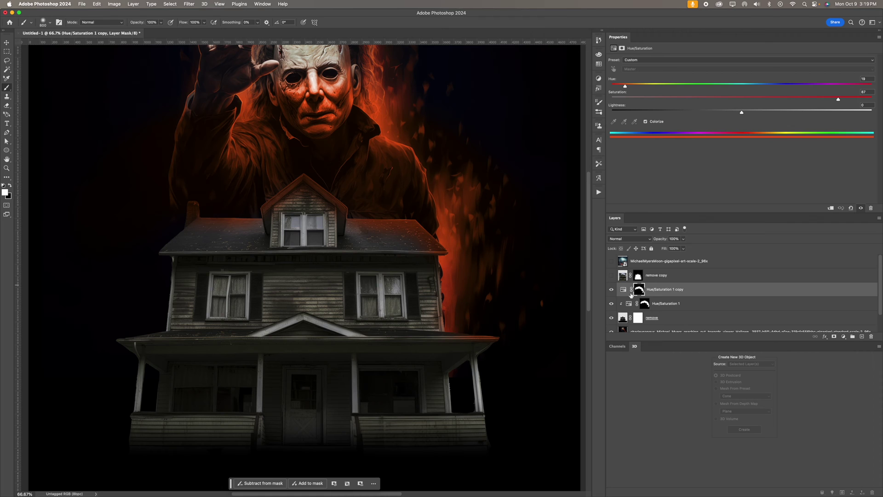
{"action": "left_click", "coordinate": [631, 295], "text": "alt"}
{"action": "left_click", "coordinate": [628, 289]}
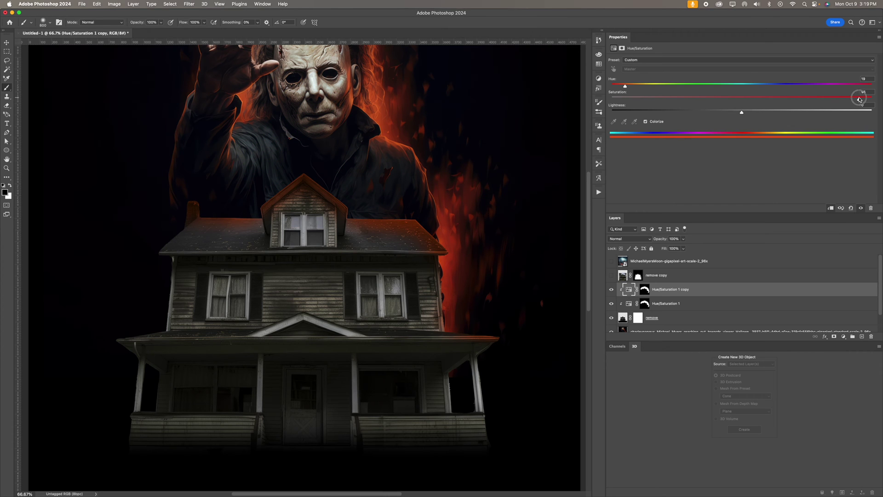
{"action": "left_click_drag", "start_coordinate": [752, 113], "coordinate": [761, 114]}
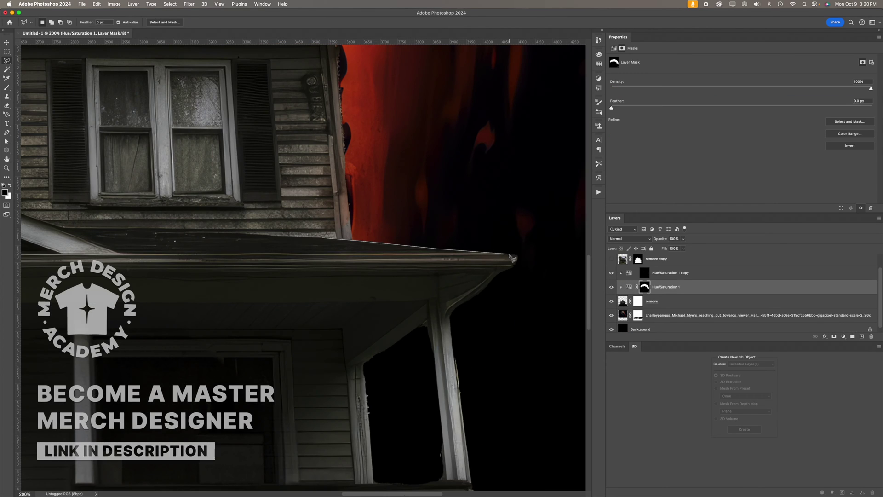
- Paint white on the Hue/Saturation masks inside lasso selections along the porch roof's right tip and right wall edge, and clear the selection
{"action": "double_click", "coordinate": [231, 286]}
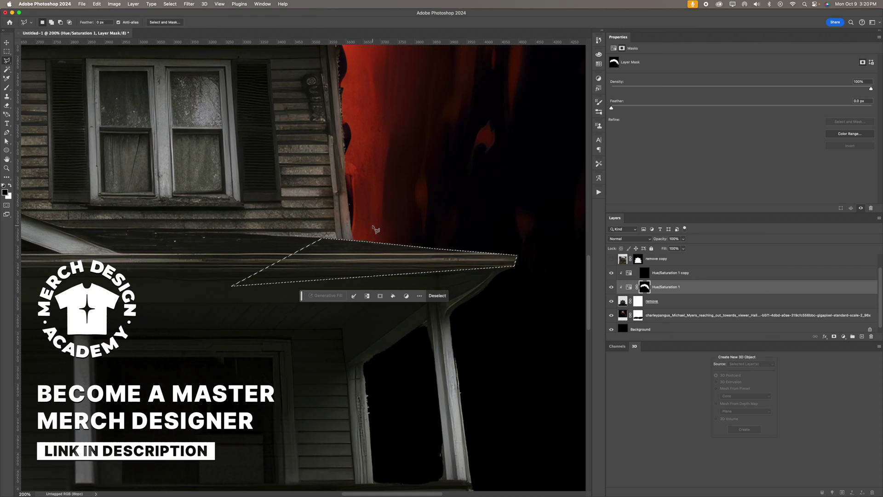
{"action": "key", "text": "b"}
{"action": "key", "text": "x"}
{"action": "left_click_drag", "start_coordinate": [414, 124], "coordinate": [404, 160]}
{"action": "key", "text": "bracketleft"}
{"action": "key", "text": "bracketleft"}
{"action": "key", "text": "bracketleft"}
{"action": "key", "text": "bracketleft"}
{"action": "key", "text": "bracketleft"}
{"action": "key", "text": "bracketleft"}
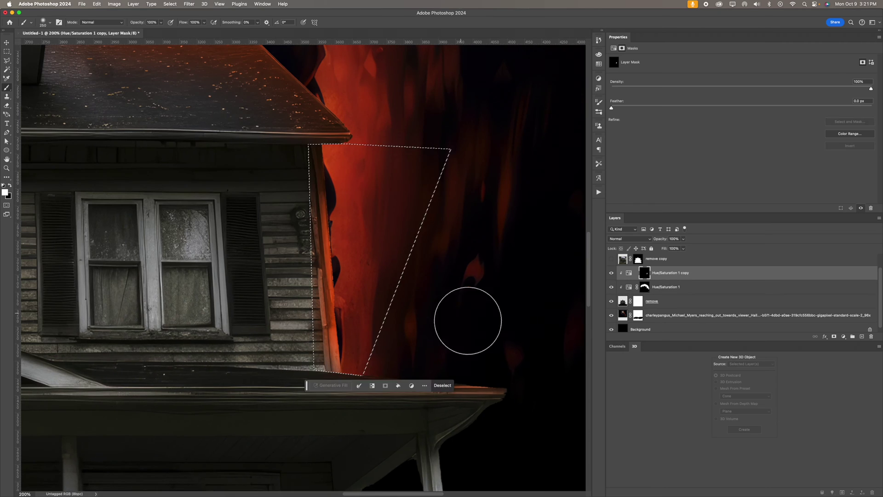
{"action": "key", "text": "ctrl+d"}
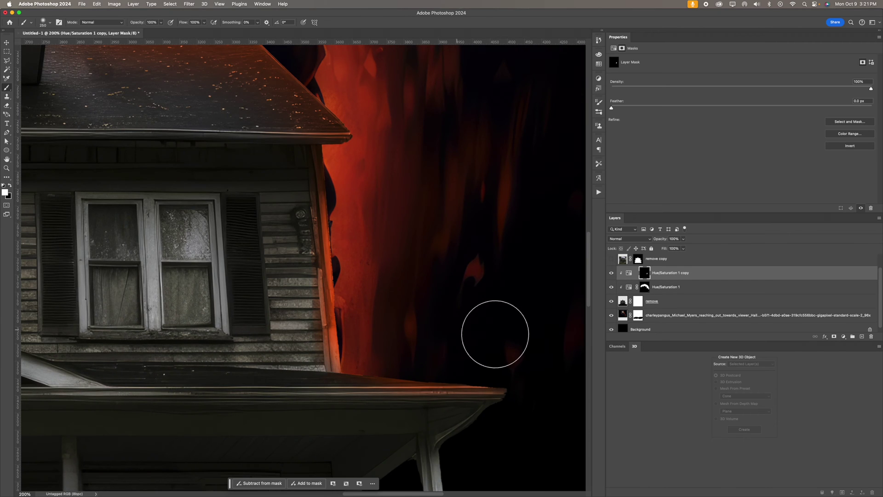
{"action": "scroll", "coordinate": [467, 268], "scroll_direction": "up", "scroll_amount": 5}
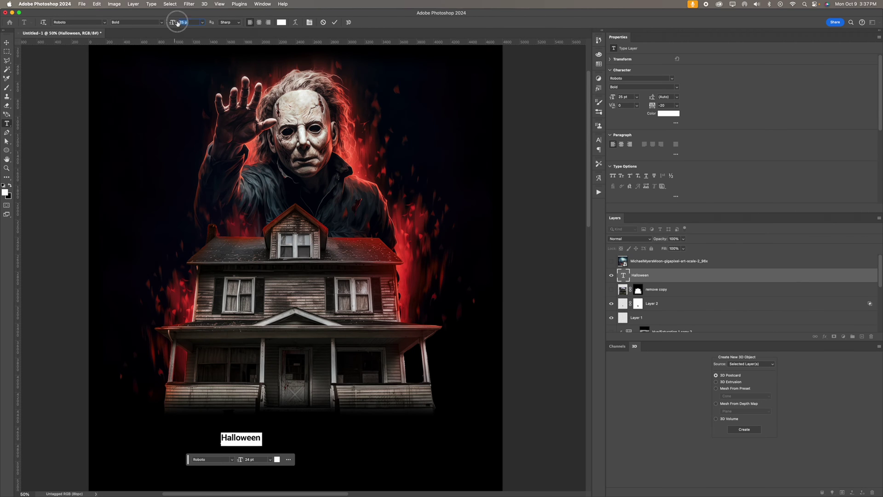
- Enlarge the Halloween title, set its font to ITC Serif Gothic Std Heavy, and centre it horizontally on the canvas
{"action": "left_click_drag", "start_coordinate": [177, 23], "coordinate": [224, 23]}
{"action": "left_click", "coordinate": [60, 22]}
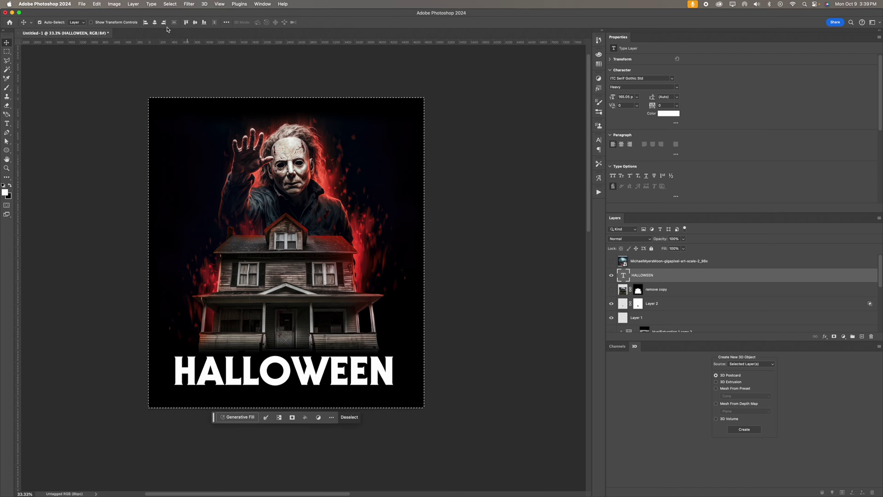
{"action": "left_click", "coordinate": [154, 22]}
{"action": "key", "text": "super+d"}
- Select the whole HALLOWEEN text, open its character settings, and leave text editing
{"action": "double_click", "coordinate": [624, 276]}
{"action": "key", "text": "super+t"}
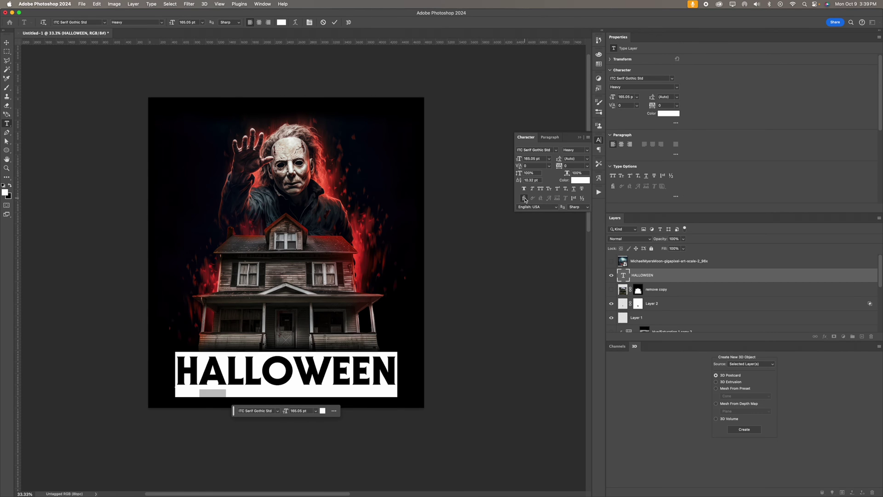
{"action": "left_click", "coordinate": [374, 346]}
{"action": "left_click", "coordinate": [97, 284]}
{"action": "key", "text": "v"}
- Enlarge the first H and last N of HALLOWEEN to 180 pt and adjust the kerning between the last E and N
{"action": "key", "text": "z"}
{"action": "left_click", "coordinate": [291, 347]}
{"action": "left_click_drag", "start_coordinate": [300, 347], "coordinate": [305, 275]}
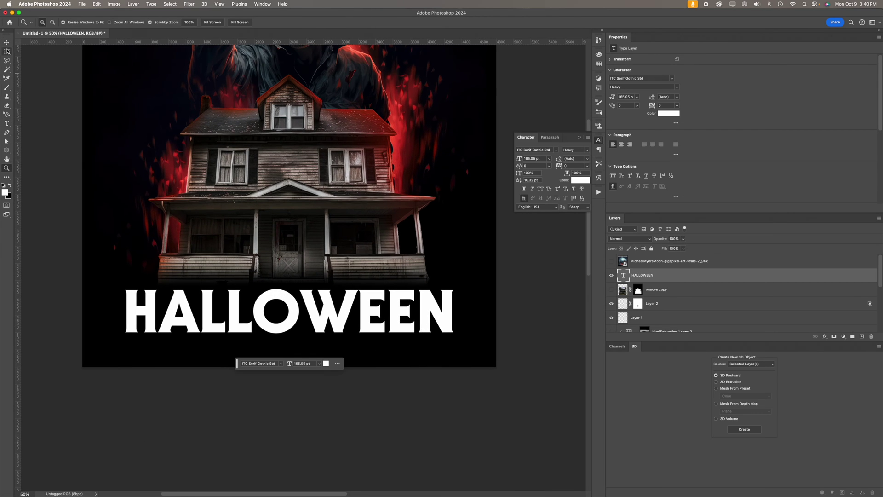
{"action": "left_click", "coordinate": [8, 51]}
{"action": "key", "text": "t"}
{"action": "left_click_drag", "start_coordinate": [160, 305], "coordinate": [127, 307]}
{"action": "left_click_drag", "start_coordinate": [172, 22], "coordinate": [177, 22]}
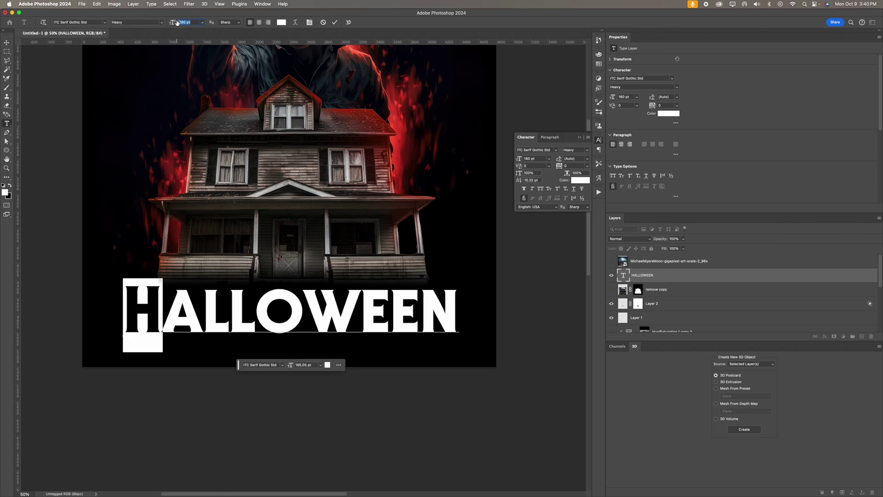
{"action": "left_click_drag", "start_coordinate": [428, 312], "coordinate": [458, 312]}
{"action": "key", "text": "Return"}
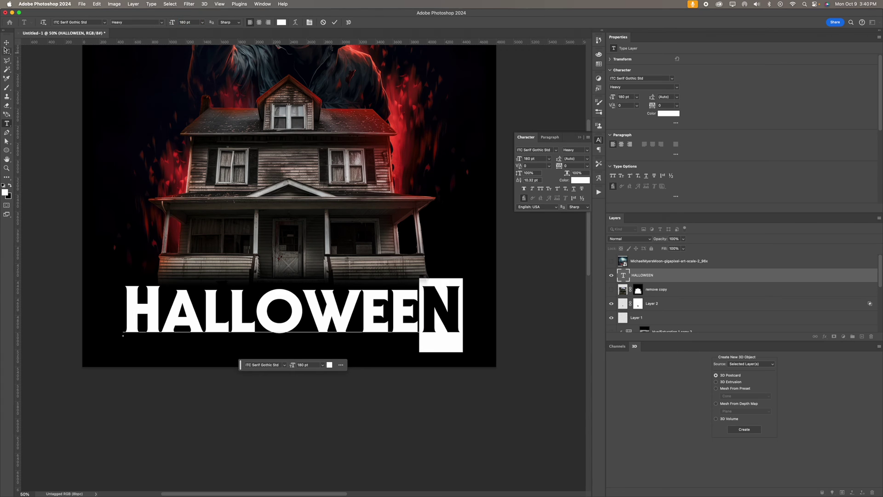
{"action": "left_click", "coordinate": [7, 43]}
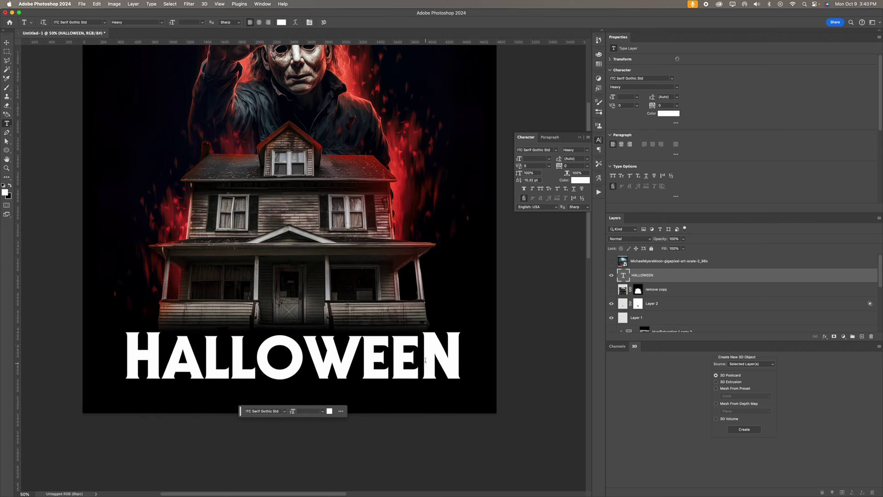
{"action": "left_click", "coordinate": [424, 356]}
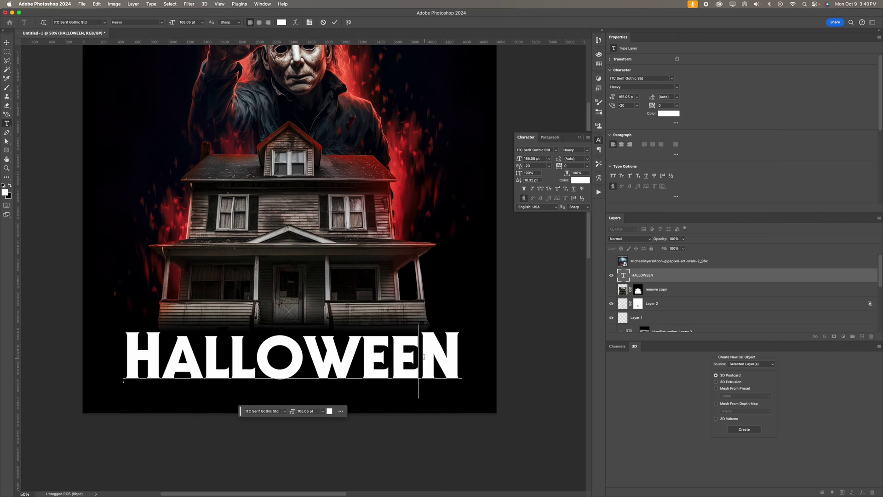
{"action": "key", "text": "alt+Right"}
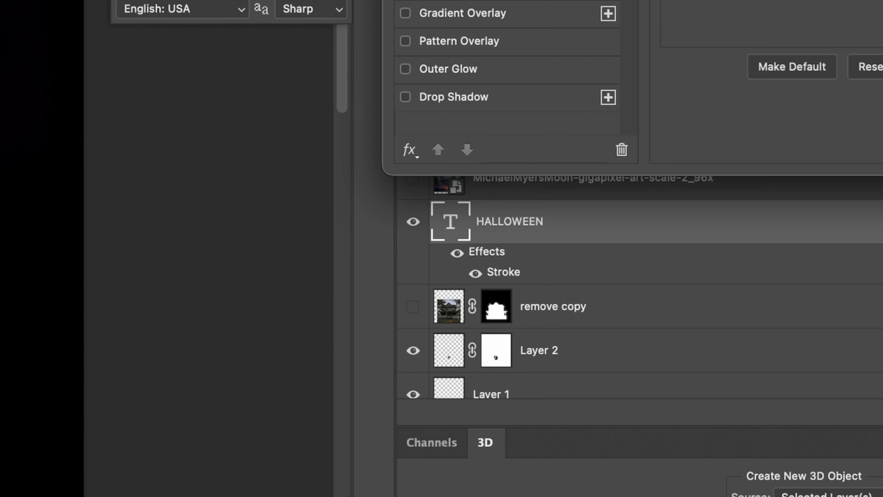
- Cancel the title's stroke layer style and convert the HALLOWEEN copy text layer to a shape
{"action": "key", "text": "Escape"}
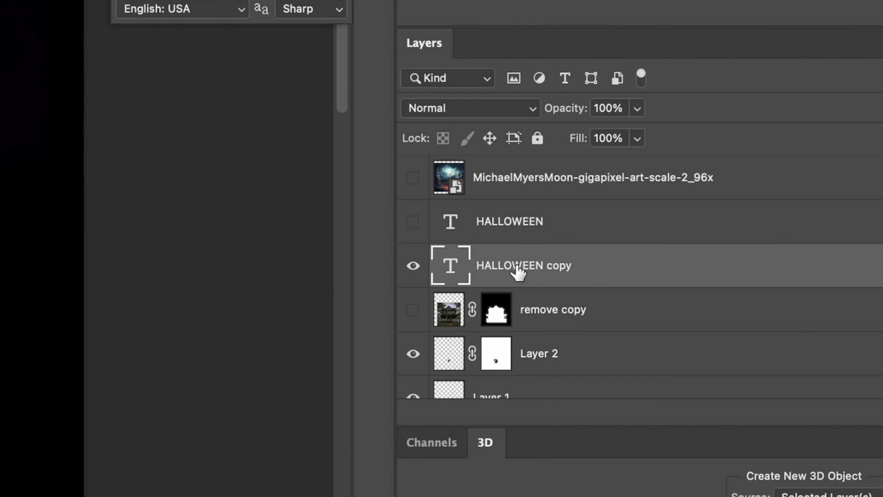
{"action": "right_click", "coordinate": [597, 271]}
{"action": "left_click", "coordinate": [644, 276]}
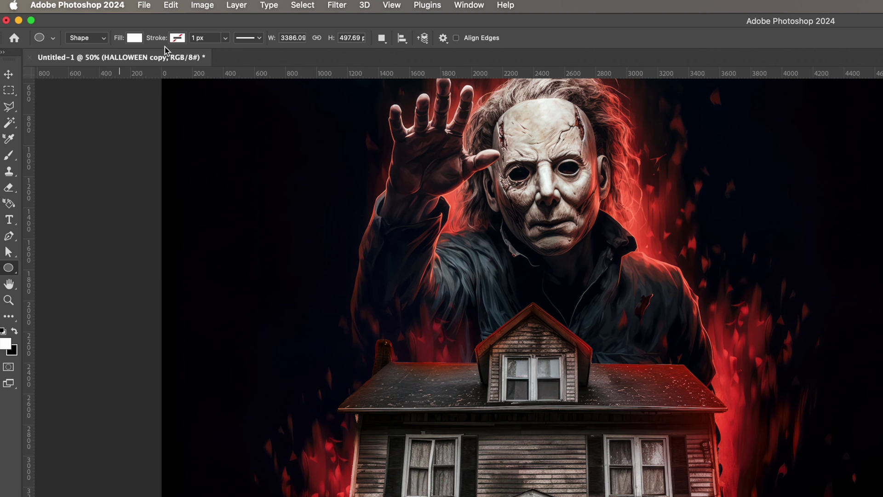
- Give the HALLOWEEN copy shape a white fill and a 13 px orange stroke
{"action": "left_click", "coordinate": [134, 37]}
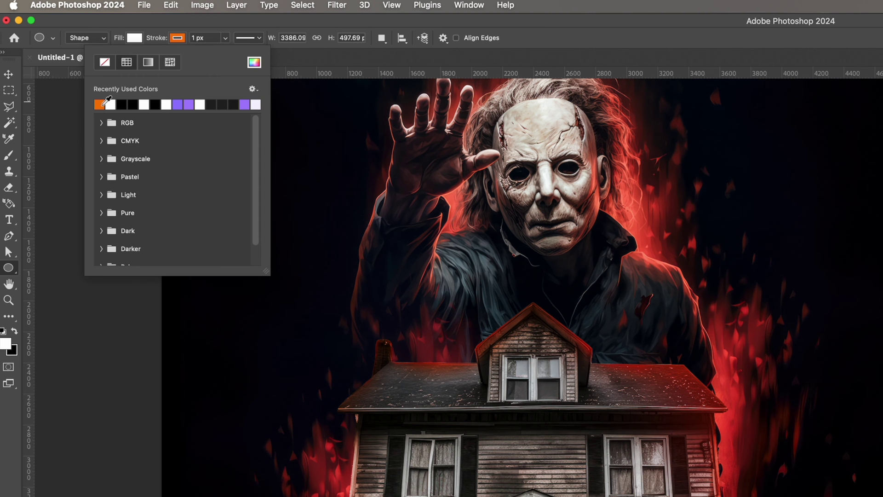
{"action": "left_click_drag", "start_coordinate": [158, 37], "coordinate": [166, 41]}
{"action": "key", "text": "v"}
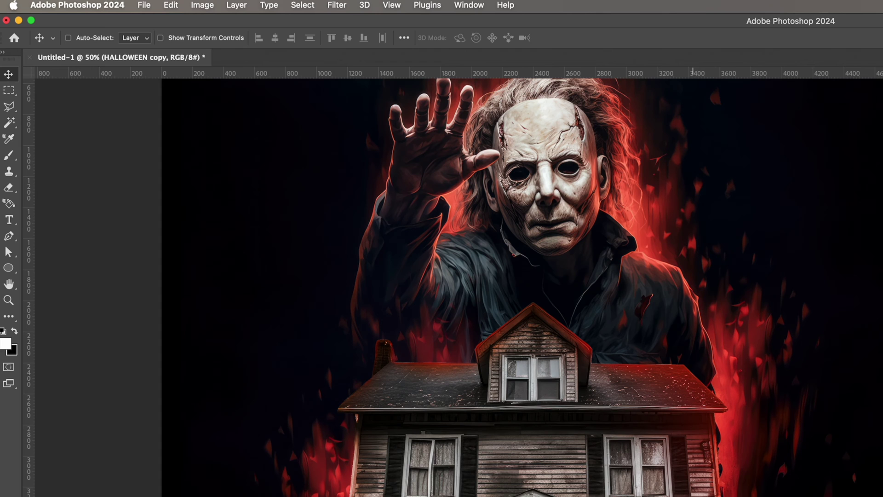
{"action": "left_click", "coordinate": [15, 266]}
{"action": "left_click", "coordinate": [9, 75]}
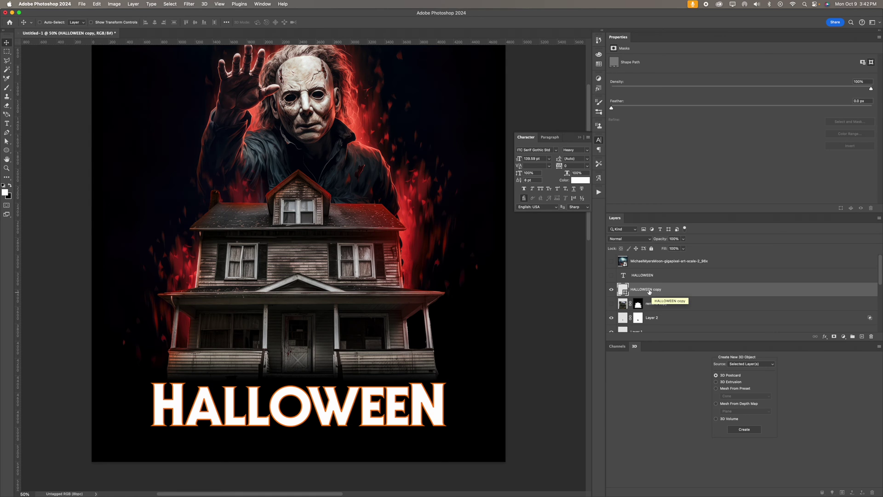
- Duplicate the title shape with its orange stroke aligned outside, and place the original above it with a white stroke
{"action": "key", "text": "super+j"}
{"action": "left_click", "coordinate": [6, 150]}
{"action": "left_click", "coordinate": [100, 22]}
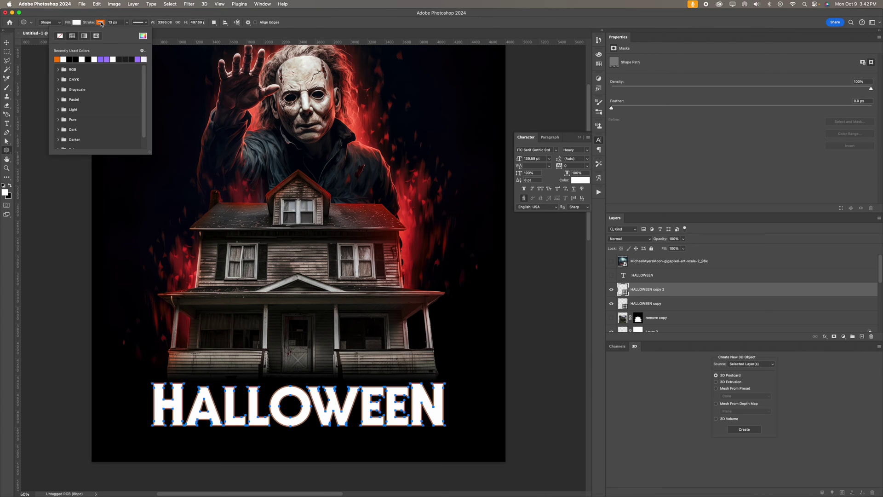
{"action": "left_click", "coordinate": [147, 23]}
{"action": "left_click", "coordinate": [118, 102]}
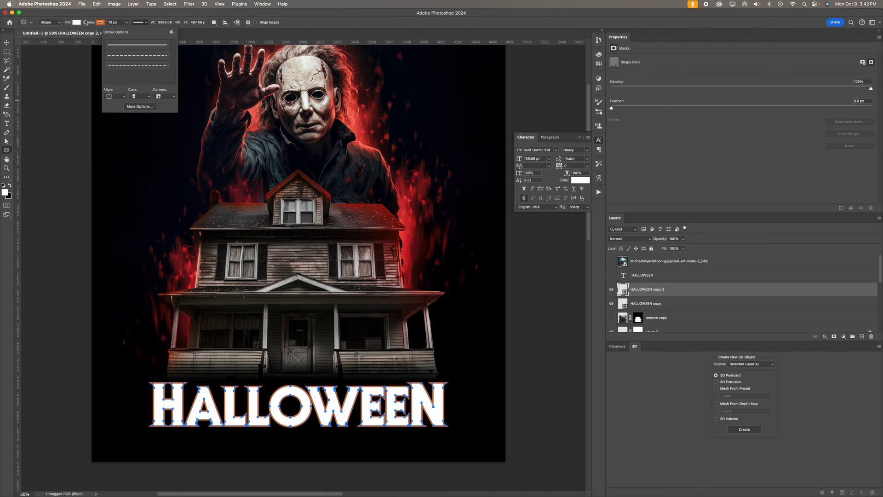
{"action": "left_click", "coordinate": [86, 22]}
{"action": "left_click", "coordinate": [653, 304]}
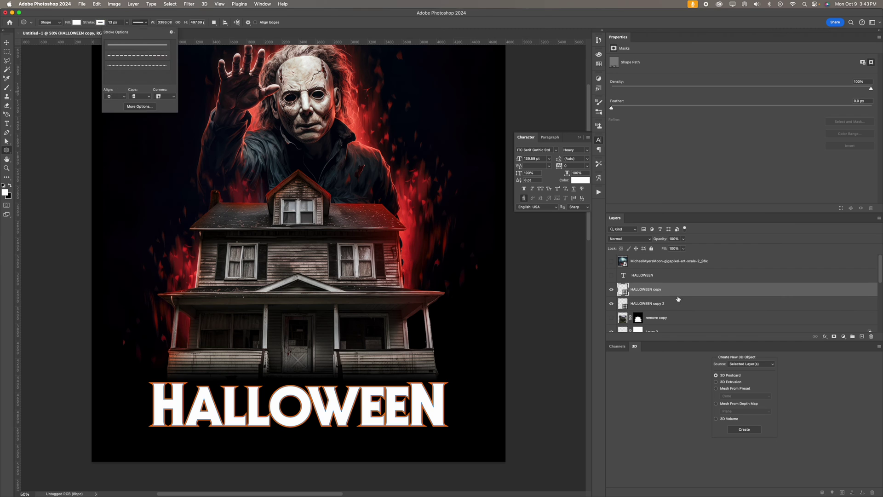
{"action": "left_click", "coordinate": [678, 294]}
- Add a new layer clipped to the HALLOWEEN copy shape and paint black along the letters' bottoms with a Dissolve brush at 38% flow
{"action": "left_click", "coordinate": [862, 336]}
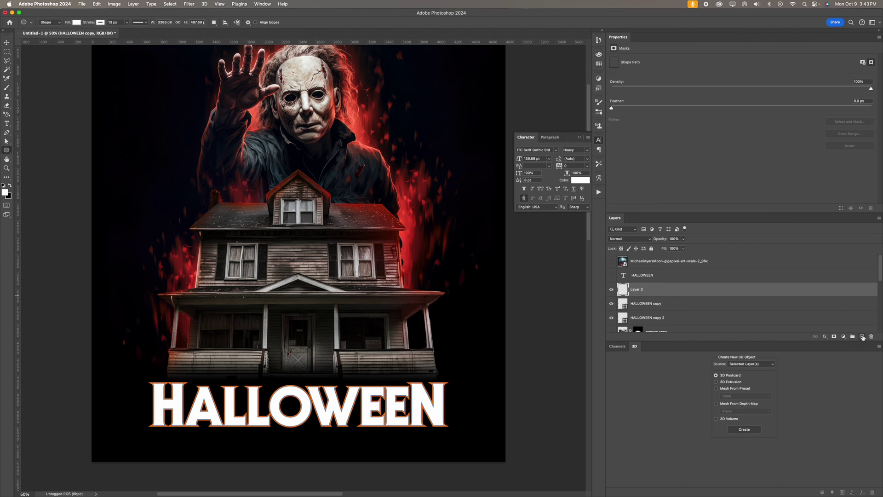
{"action": "key", "text": "alt+super+g"}
{"action": "key", "text": "b"}
{"action": "left_click", "coordinate": [101, 22]}
{"action": "left_click", "coordinate": [89, 29]}
{"action": "scroll", "coordinate": [48, 197], "scroll_direction": "down", "scroll_amount": 2}
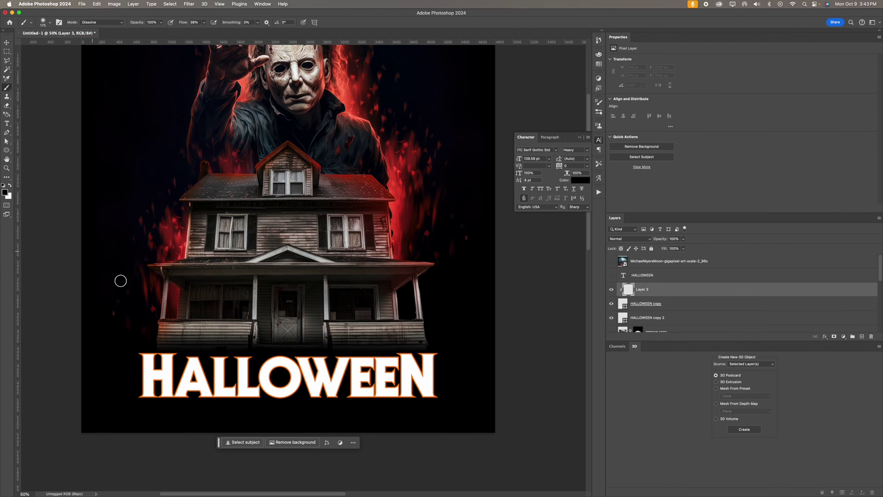
{"action": "left_click_drag", "start_coordinate": [135, 419], "coordinate": [451, 420]}
- Try a heavier pass of black speckled shading across the title's lower half and undo the strokes
{"action": "left_click_drag", "start_coordinate": [452, 419], "coordinate": [444, 319]}
{"action": "mouse_move", "coordinate": [92, 310]}
{"action": "left_mouse_down"}
{"action": "mouse_move", "coordinate": [262, 320]}
{"action": "mouse_move", "coordinate": [221, 333]}
{"action": "mouse_move", "coordinate": [466, 319]}
{"action": "mouse_move", "coordinate": [5, 340]}
{"action": "mouse_move", "coordinate": [121, 313]}
{"action": "mouse_move", "coordinate": [236, 316]}
{"action": "mouse_move", "coordinate": [414, 292]}
{"action": "left_mouse_up"}
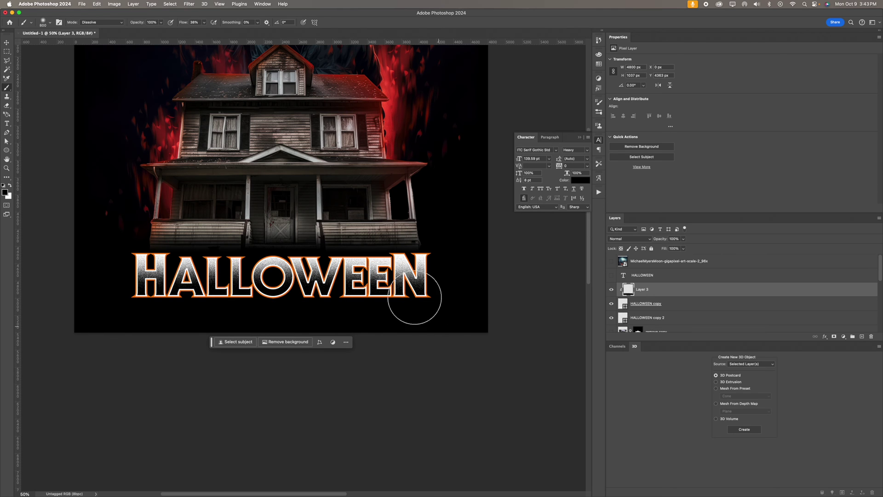
{"action": "key", "text": "z"}
{"action": "left_click", "coordinate": [385, 231], "text": "alt"}
{"action": "mouse_move", "coordinate": [386, 232]}
{"action": "left_mouse_down"}
{"action": "mouse_move", "coordinate": [390, 344]}
{"action": "mouse_move", "coordinate": [359, 309]}
{"action": "left_mouse_up"}
{"action": "left_click", "coordinate": [353, 364]}
{"action": "key", "text": "super+z"}
{"action": "key", "text": "super+z"}
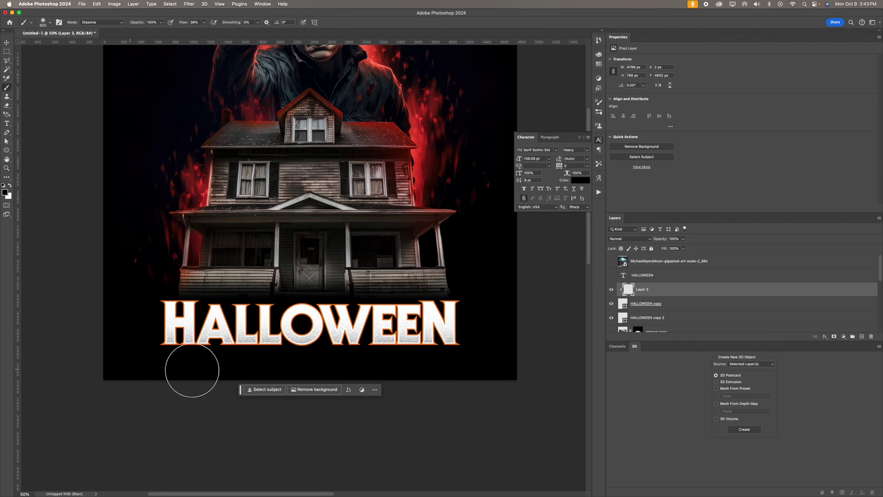
- Paint black speckled shading again along the lower part of the HALLOWEEN letters on the clipped layer
{"action": "mouse_move", "coordinate": [192, 372]}
{"action": "left_mouse_down"}
{"action": "mouse_move", "coordinate": [479, 396]}
{"action": "mouse_move", "coordinate": [424, 399]}
{"action": "left_mouse_up"}
{"action": "left_click_drag", "start_coordinate": [344, 335], "coordinate": [356, 375]}
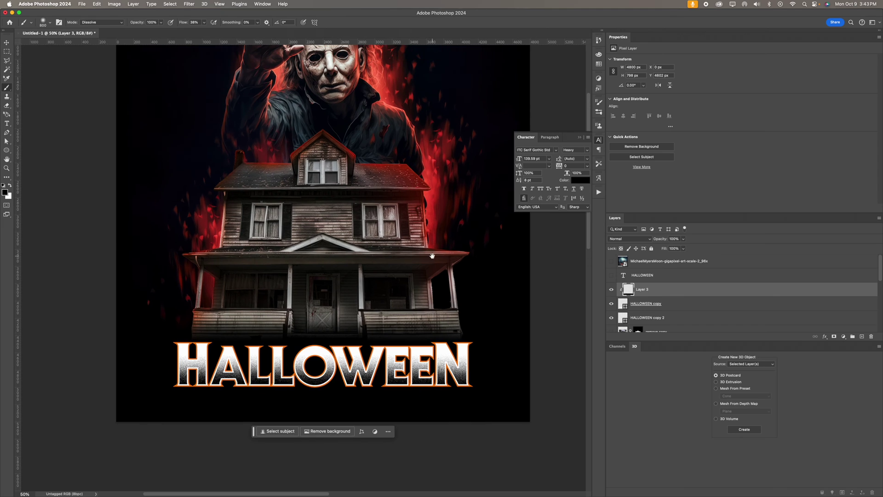
- Examine the whole poster composition and its layer stack
{"action": "key", "text": "v"}
{"action": "left_click_drag", "start_coordinate": [483, 166], "coordinate": [476, 184]}
{"action": "scroll", "coordinate": [476, 185], "scroll_direction": "up", "scroll_amount": 3}
{"action": "scroll", "coordinate": [655, 294], "scroll_direction": "down", "scroll_amount": 5}
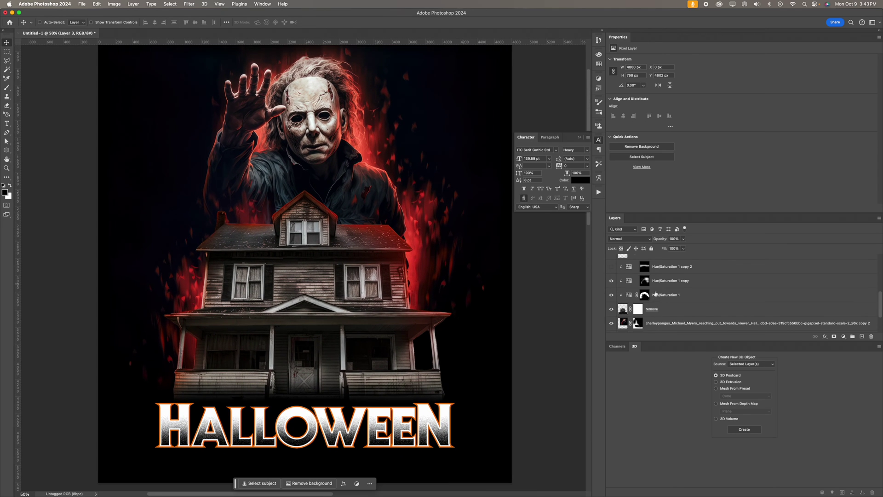
{"action": "key", "text": "z"}
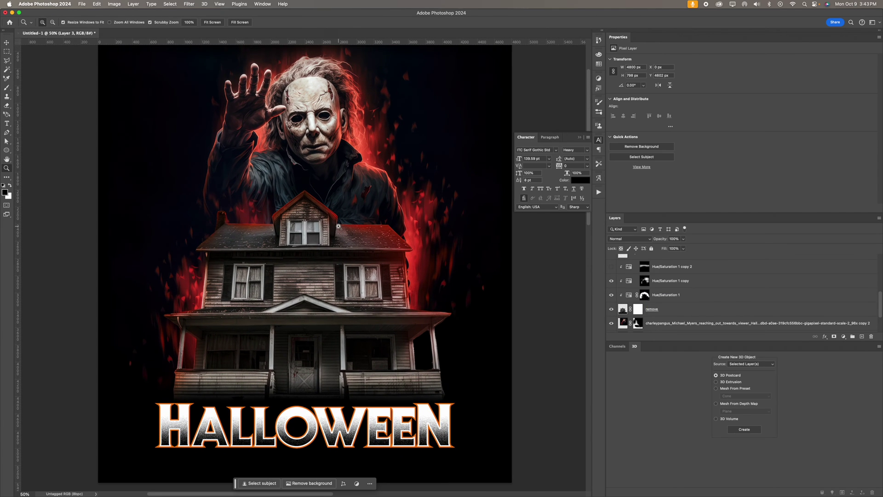
{"action": "left_click", "coordinate": [325, 174], "text": "alt"}
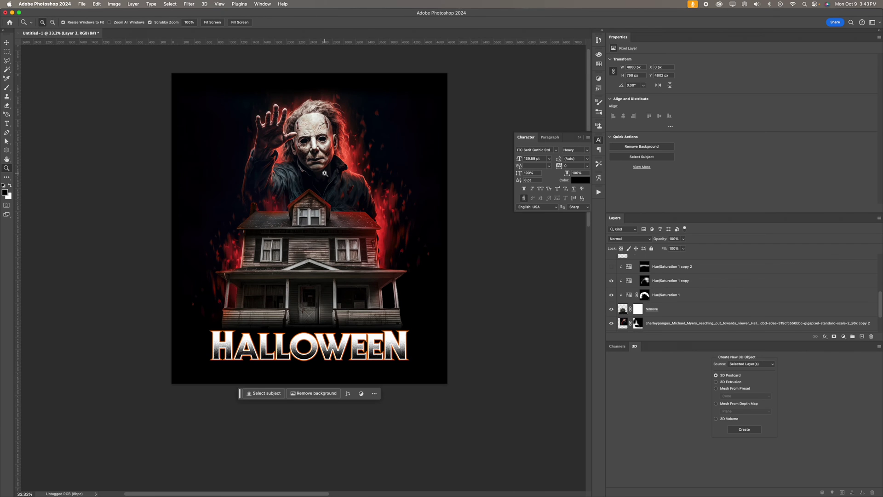
{"action": "left_click", "coordinate": [6, 43]}
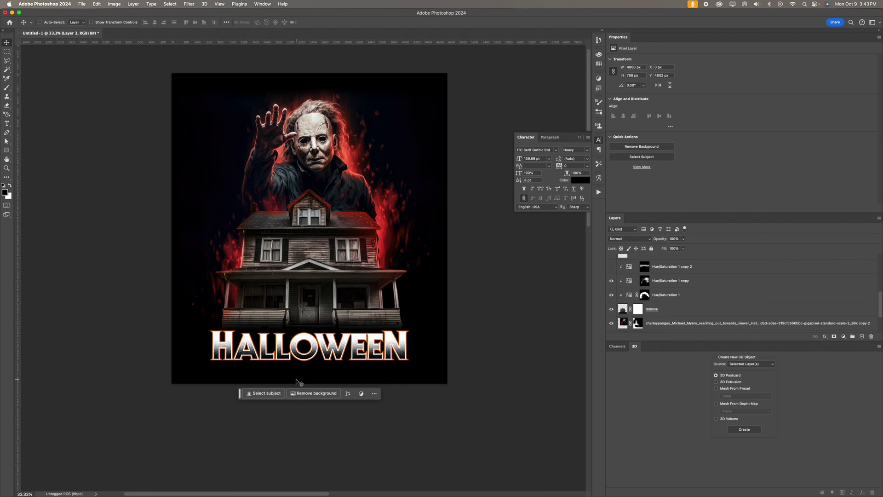
- Darken the house layer with Levels, setting midtones to 0.69 and lowering the white input point
{"action": "key", "text": "z"}
{"action": "left_click", "coordinate": [287, 214]}
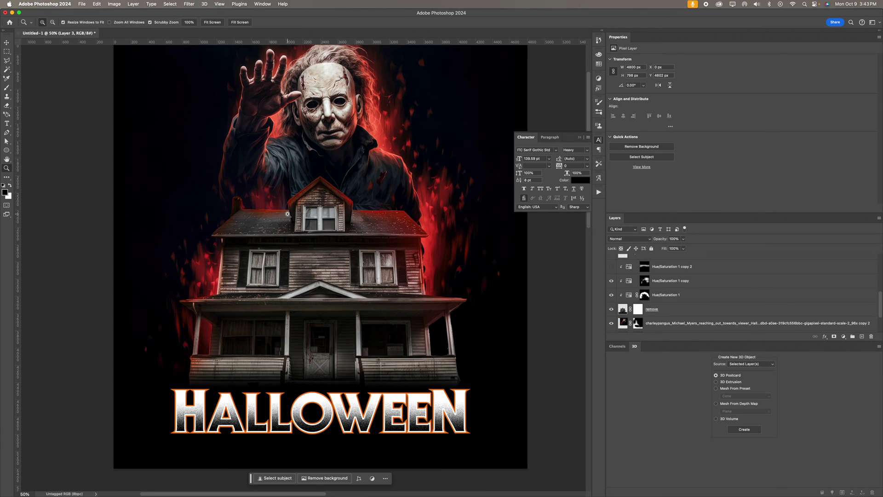
{"action": "left_click", "coordinate": [623, 311]}
{"action": "key", "text": "ctrl+l"}
{"action": "left_click_drag", "start_coordinate": [523, 333], "coordinate": [559, 335]}
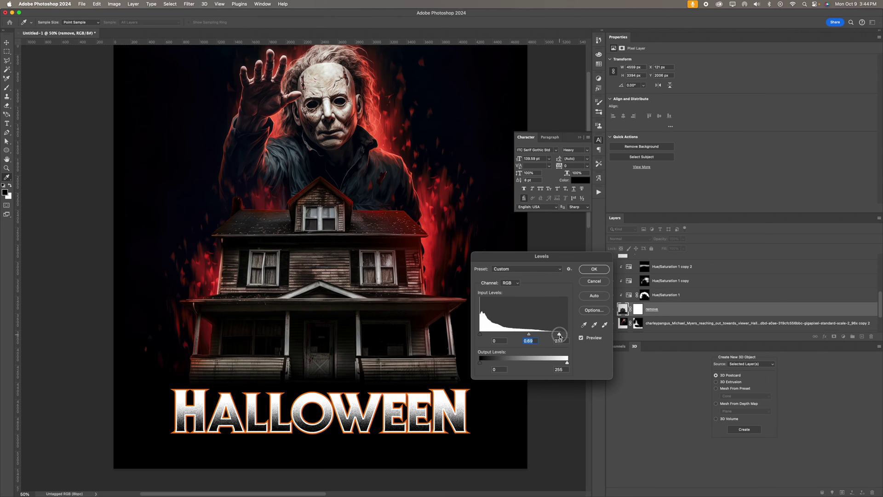
{"action": "left_click", "coordinate": [595, 269]}
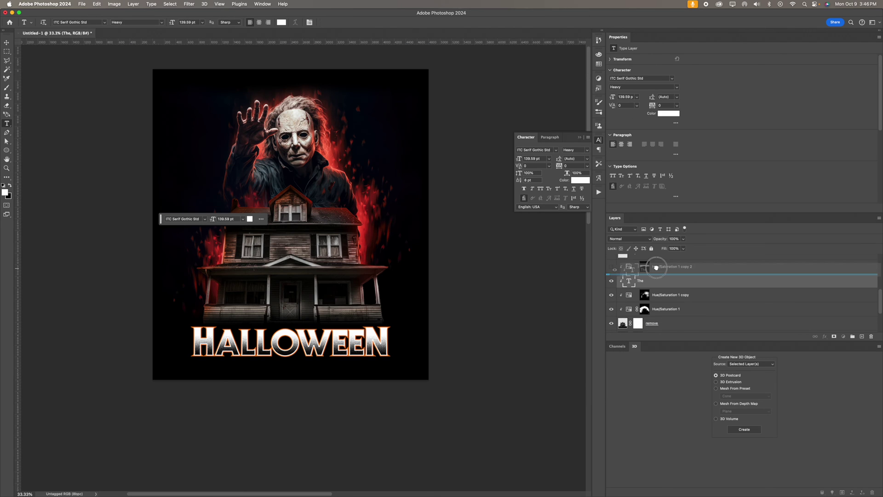
- Release the white text layer above the house adjustments from its clipping mask, set it to Bold, and enter "The Blackest Eye"
{"action": "scroll", "coordinate": [660, 289], "scroll_direction": "up", "scroll_amount": 1}
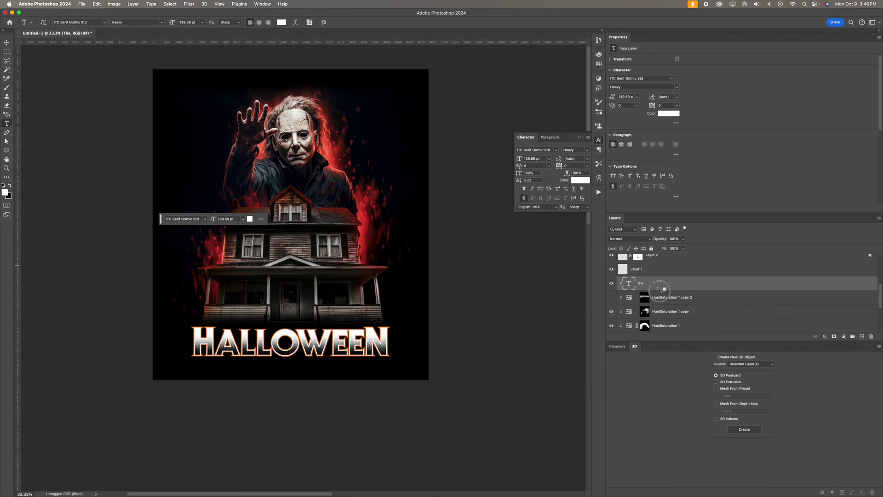
{"action": "left_click", "coordinate": [660, 289], "text": "alt"}
{"action": "double_click", "coordinate": [209, 182]}
{"action": "left_click", "coordinate": [162, 22]}
{"action": "left_click", "coordinate": [120, 17]}
{"action": "type", "text": "Th"}
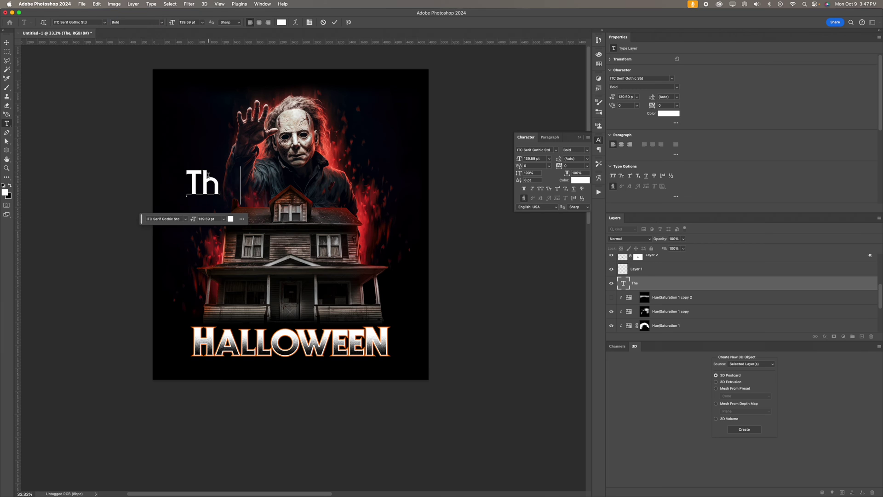
{"action": "type", "text": "e Blackest Eye"}
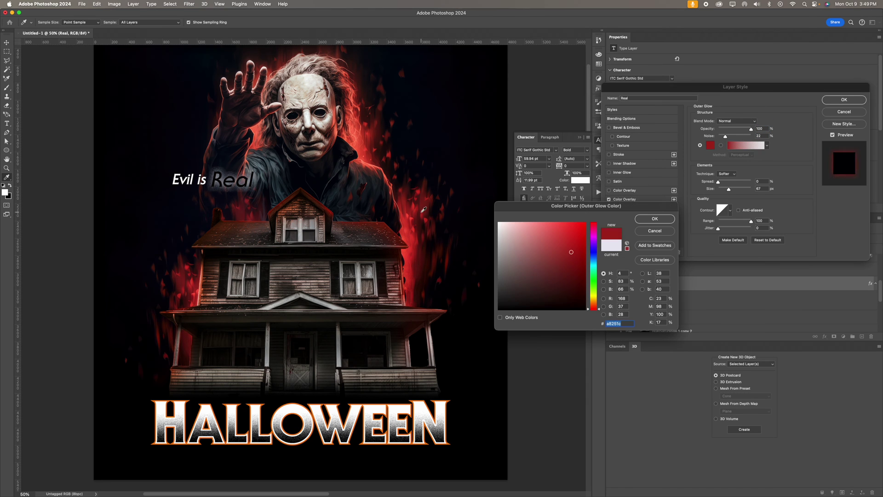
- Sample the outer glow color for the word Real from the HALLOWEEN title's outline and increase the glow's spread
{"action": "left_click", "coordinate": [386, 413]}
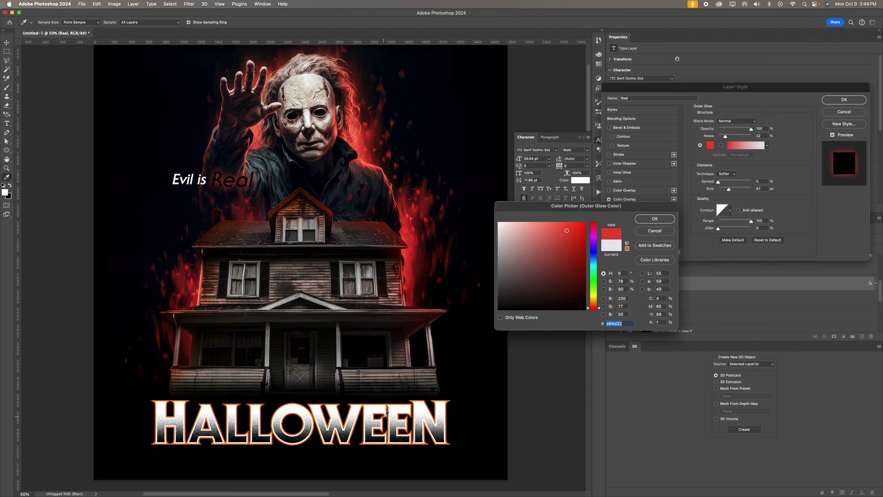
{"action": "left_click", "coordinate": [385, 416]}
{"action": "left_click", "coordinate": [654, 219]}
{"action": "left_click_drag", "start_coordinate": [717, 182], "coordinate": [725, 183]}
{"action": "left_click", "coordinate": [844, 100]}
- Scale down the Evil is and Real text together, move it beside the figure's shoulder, and open Real's outer glow settings
{"action": "left_click", "coordinate": [644, 269], "text": "super"}
{"action": "left_click", "coordinate": [644, 317], "text": "super"}
{"action": "left_click", "coordinate": [644, 269], "text": "super"}
{"action": "left_click_drag", "start_coordinate": [223, 202], "coordinate": [232, 224]}
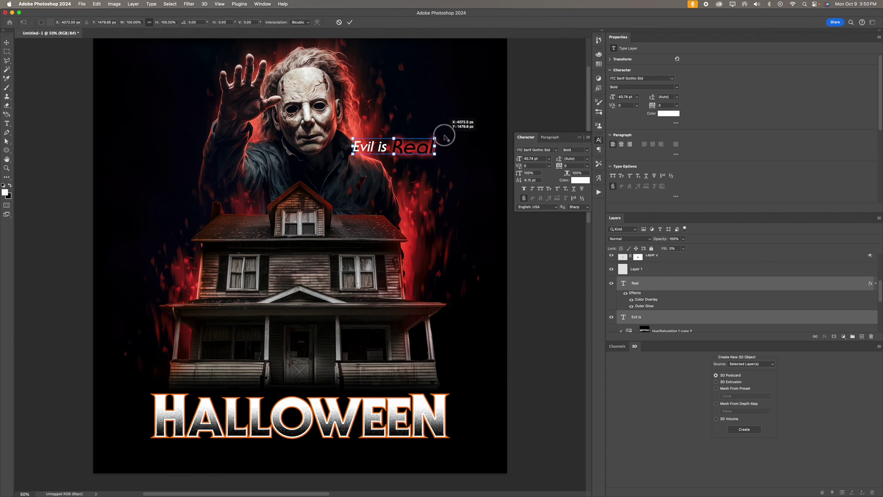
{"action": "left_click_drag", "start_coordinate": [451, 122], "coordinate": [455, 147]}
{"action": "double_click", "coordinate": [644, 305]}
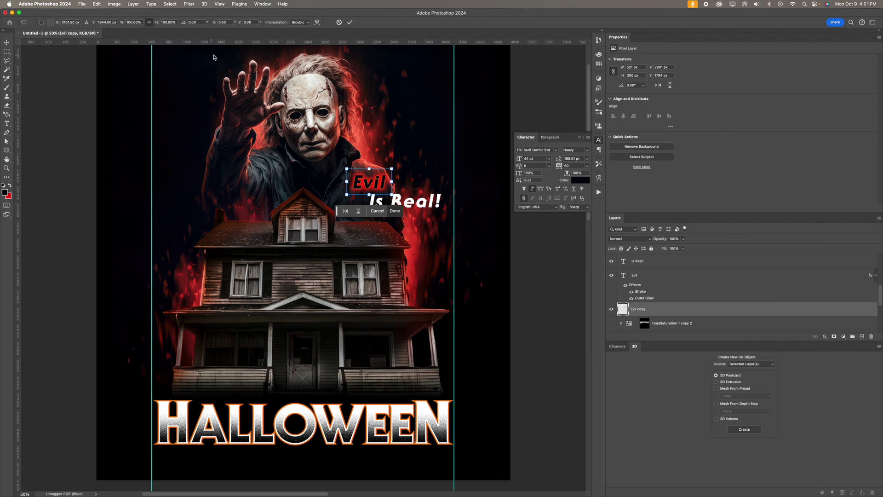
- Select the Smudge tool for the rasterized Evil copy lettering and enlarge its brush to 200 px
{"action": "left_click", "coordinate": [7, 178]}
{"action": "left_click_drag", "start_coordinate": [11, 178], "coordinate": [51, 314]}
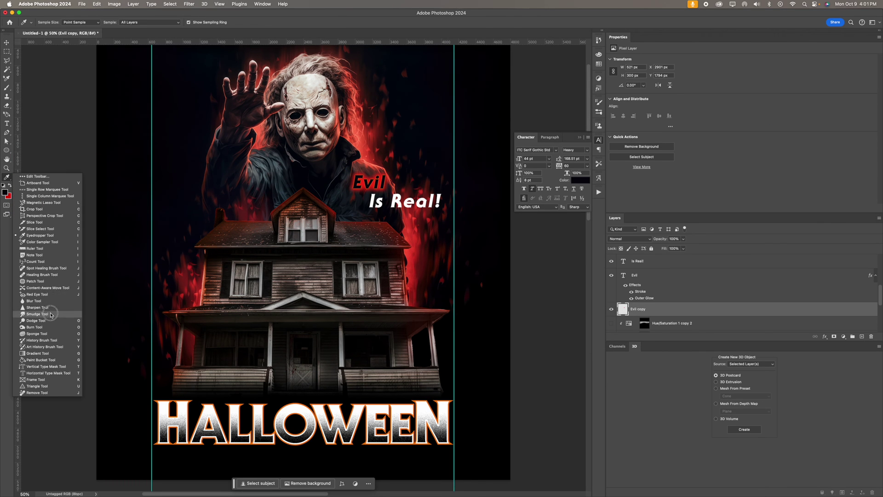
{"action": "left_click", "coordinate": [37, 313]}
{"action": "key", "text": "bracketright"}
{"action": "key", "text": "bracketright"}
{"action": "key", "text": "bracketright"}
{"action": "key", "text": "bracketright"}
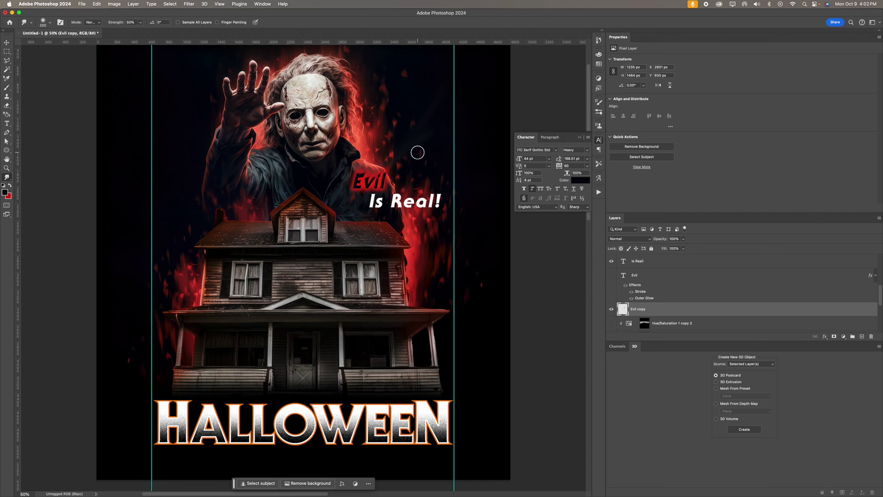
- Duplicate the Is Real! text layer, rasterize the copy, and hide the original text
{"action": "left_click_drag", "start_coordinate": [644, 261], "coordinate": [645, 273]}
{"action": "right_click", "coordinate": [666, 276]}
{"action": "left_click", "coordinate": [683, 270]}
{"action": "left_click", "coordinate": [611, 261]}
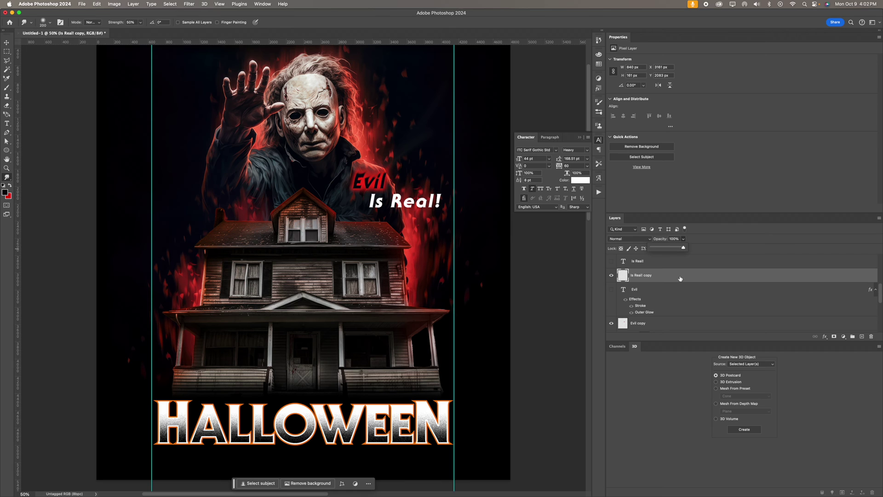
- Smudge the rasterized Is Real! letters upward, undo the last strokes, and smudge the end of the Evil lettering outward
{"action": "left_click_drag", "start_coordinate": [388, 192], "coordinate": [391, 179]}
{"action": "mouse_move", "coordinate": [407, 197]}
{"action": "left_mouse_down"}
{"action": "mouse_move", "coordinate": [410, 180]}
{"action": "mouse_move", "coordinate": [428, 177]}
{"action": "left_mouse_up"}
{"action": "left_click_drag", "start_coordinate": [435, 192], "coordinate": [436, 174]}
{"action": "key", "text": "super+z"}
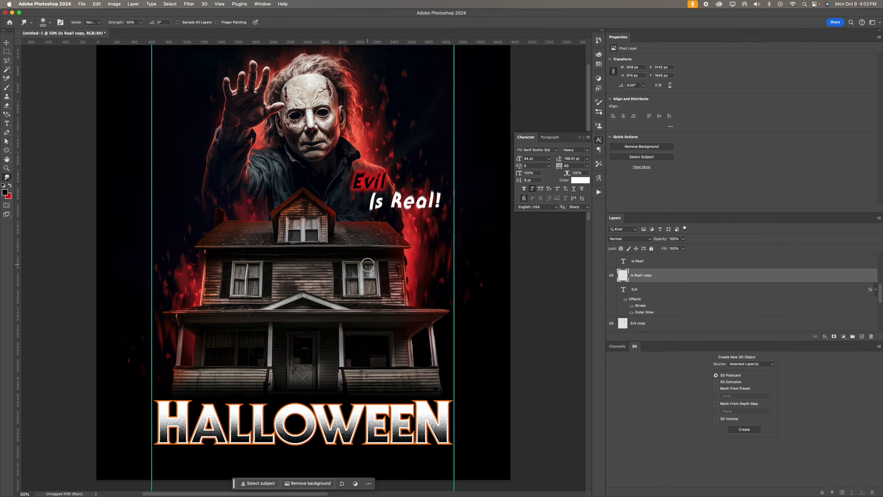
{"action": "key", "text": "super+z"}
{"action": "left_click", "coordinate": [640, 323]}
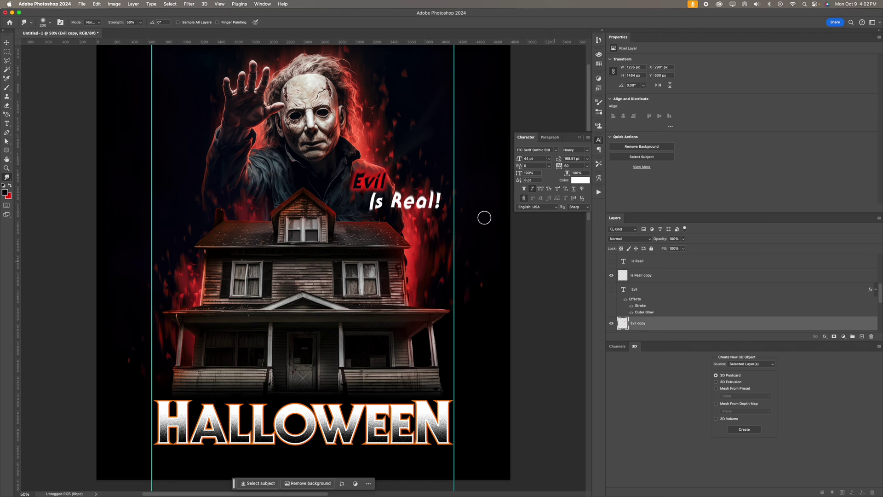
{"action": "left_click_drag", "start_coordinate": [385, 172], "coordinate": [437, 145]}
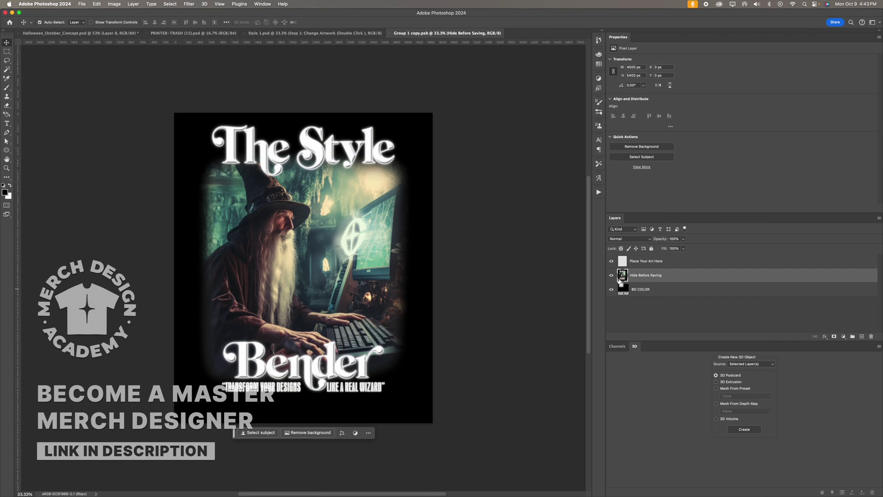
- Return to the Style 1.psd template and examine the Halloween artwork with the style effects applied
{"action": "left_click", "coordinate": [300, 33]}
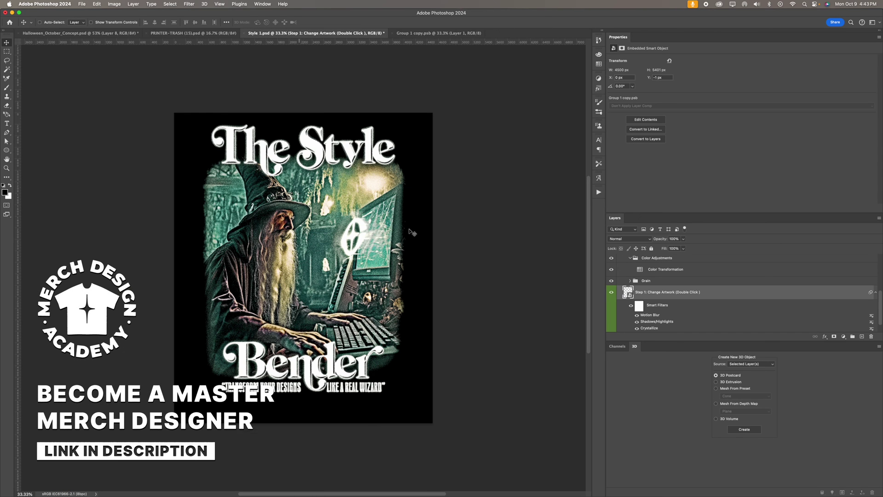
{"action": "key", "text": "z"}
{"action": "left_click_drag", "start_coordinate": [409, 228], "coordinate": [477, 151]}
{"action": "key", "text": "super+0"}
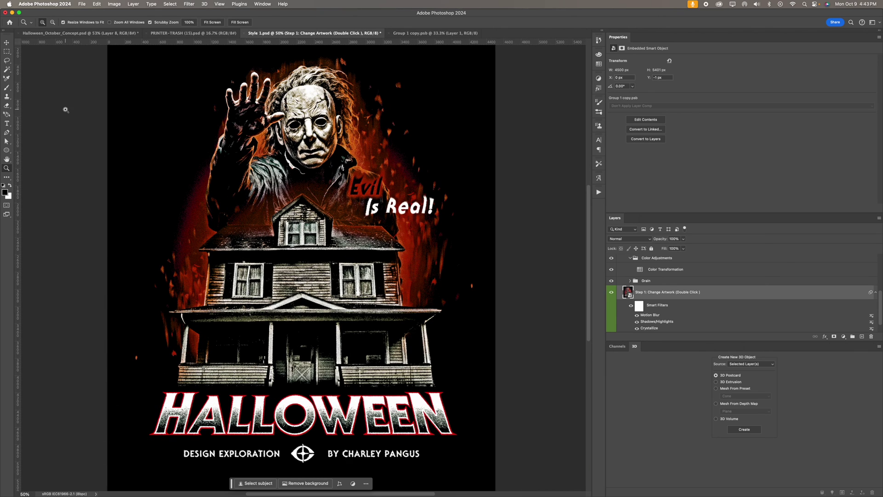
{"action": "scroll", "coordinate": [232, 187], "scroll_direction": "right", "scroll_amount": 1}
{"action": "scroll", "coordinate": [232, 187], "scroll_direction": "down", "scroll_amount": 1}
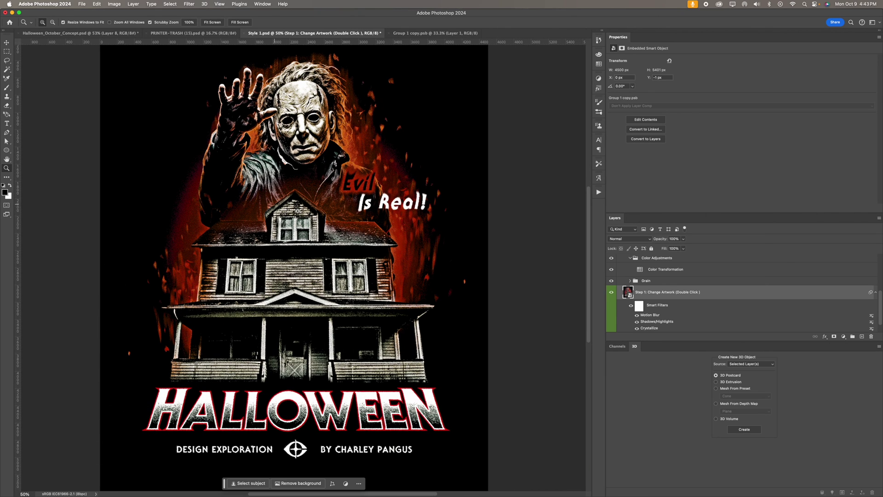
- Compare the artwork with and without the Color Transformation and Levels (Adjust As Needed) adjustments, and review the template's layer stack
{"action": "left_click", "coordinate": [611, 270]}
{"action": "left_click", "coordinate": [611, 269]}
{"action": "scroll", "coordinate": [634, 280], "scroll_direction": "up", "scroll_amount": 2}
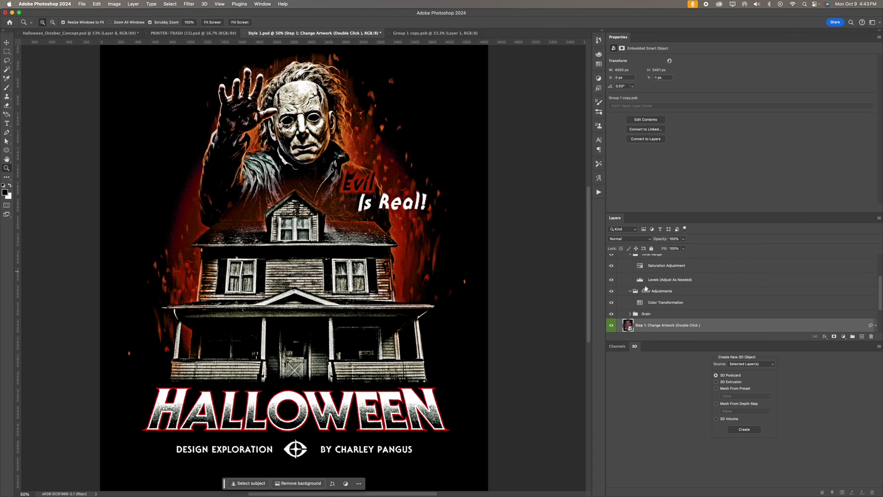
{"action": "left_click", "coordinate": [612, 280]}
{"action": "left_click", "coordinate": [612, 280]}
{"action": "scroll", "coordinate": [627, 289], "scroll_direction": "up", "scroll_amount": 2}
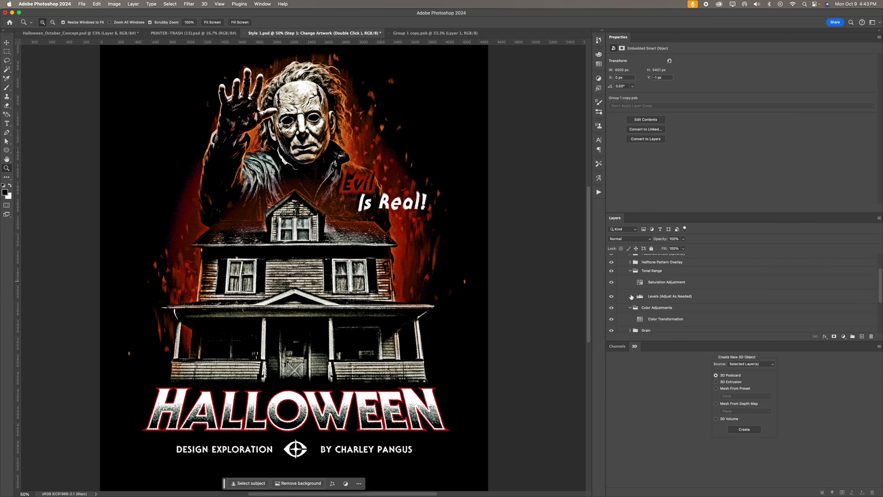
{"action": "scroll", "coordinate": [636, 301], "scroll_direction": "down", "scroll_amount": 6}
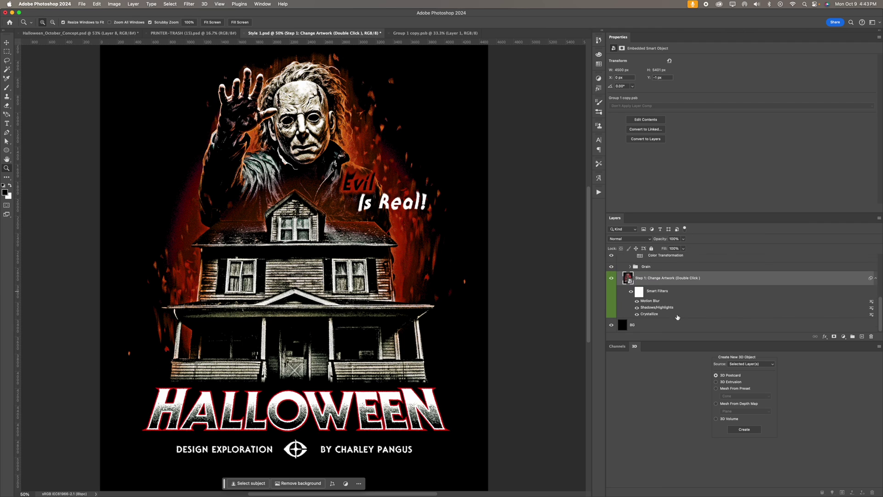
- Set the artwork's Shadows/Highlights smart filter to 85% shadows and 55% highlights in Style 1.psd
{"action": "double_click", "coordinate": [647, 307]}
{"action": "left_click_drag", "start_coordinate": [431, 166], "coordinate": [425, 192]}
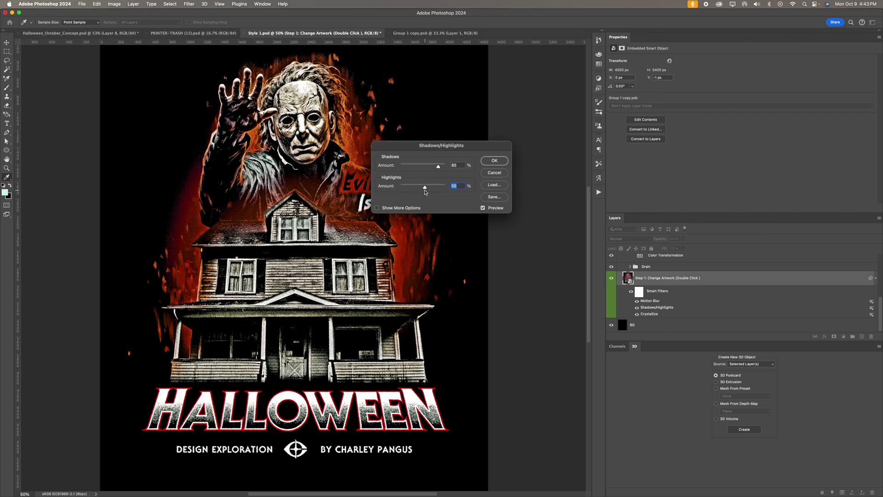
{"action": "left_click", "coordinate": [494, 161]}
- Inspect the styled title, house and figure up close and as a whole composition
{"action": "left_click", "coordinate": [407, 410]}
{"action": "left_click", "coordinate": [396, 397]}
{"action": "left_click", "coordinate": [396, 397]}
{"action": "left_click", "coordinate": [396, 396], "text": "alt"}
{"action": "left_click", "coordinate": [396, 395], "text": "alt"}
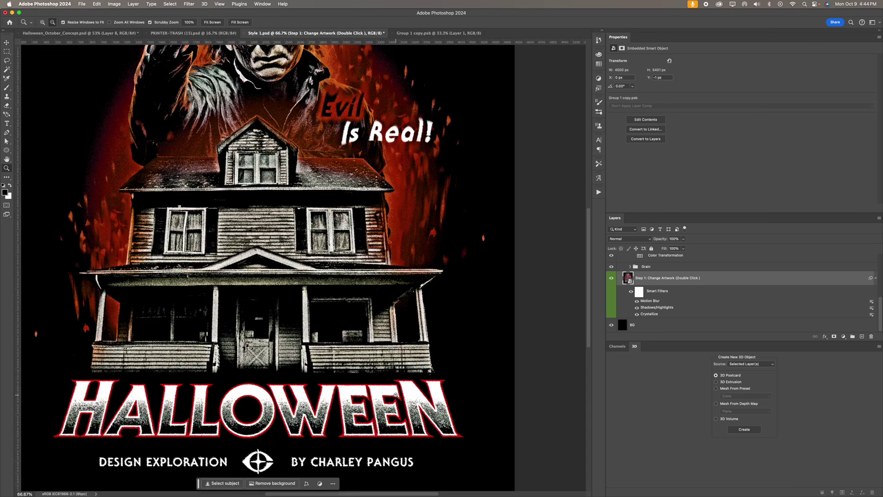
{"action": "left_click_drag", "start_coordinate": [395, 395], "coordinate": [309, 322]}
{"action": "scroll", "coordinate": [312, 312], "scroll_direction": "up", "scroll_amount": 1}
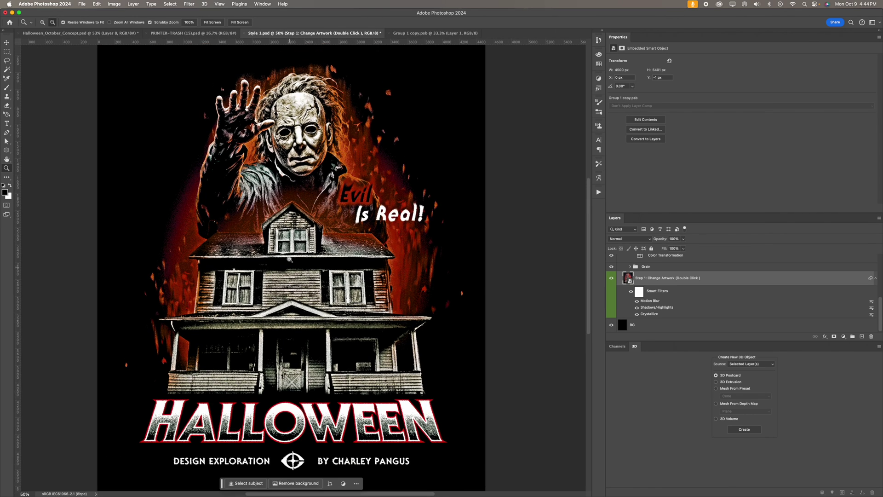
{"action": "scroll", "coordinate": [290, 260], "scroll_direction": "down", "scroll_amount": 1}
{"action": "scroll", "coordinate": [290, 259], "scroll_direction": "up", "scroll_amount": 1}
{"action": "left_click", "coordinate": [8, 43]}
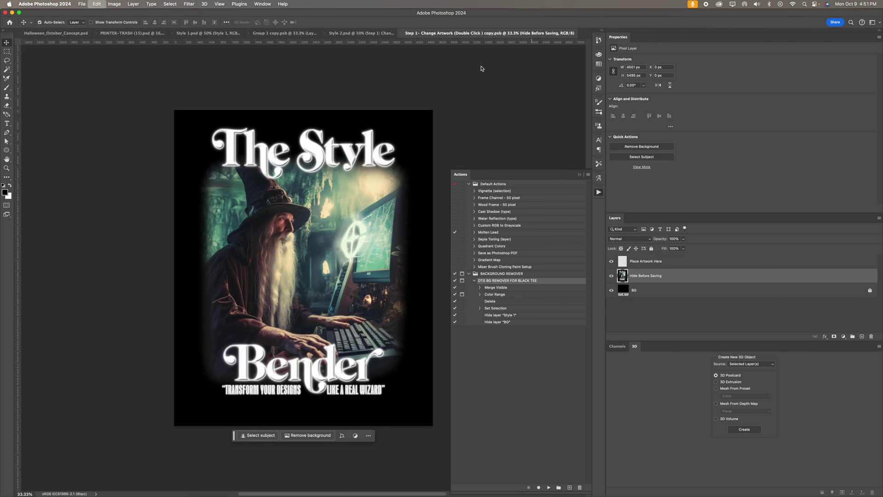
- In Style 2.psd, set the artwork's Shadows/Highlights smart filter to 100% shadows and 9% highlights
{"action": "left_click", "coordinate": [353, 33]}
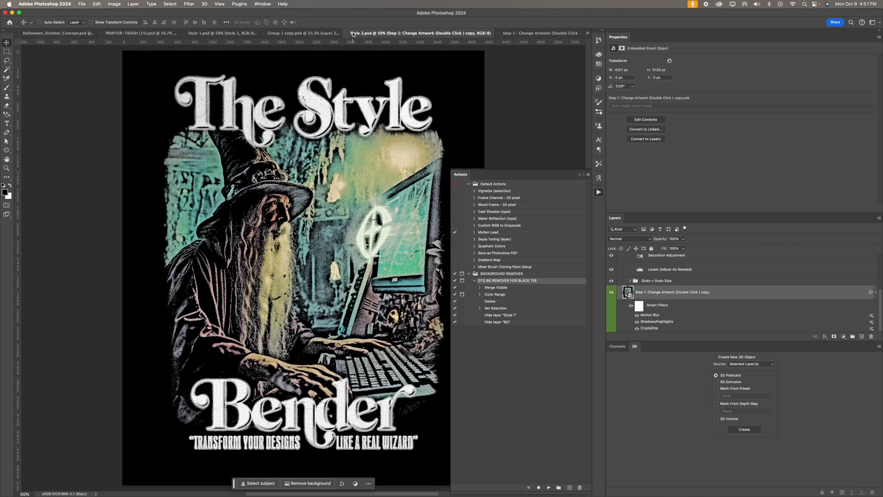
{"action": "left_click", "coordinate": [580, 175]}
{"action": "scroll", "coordinate": [454, 192], "scroll_direction": "down", "scroll_amount": 1}
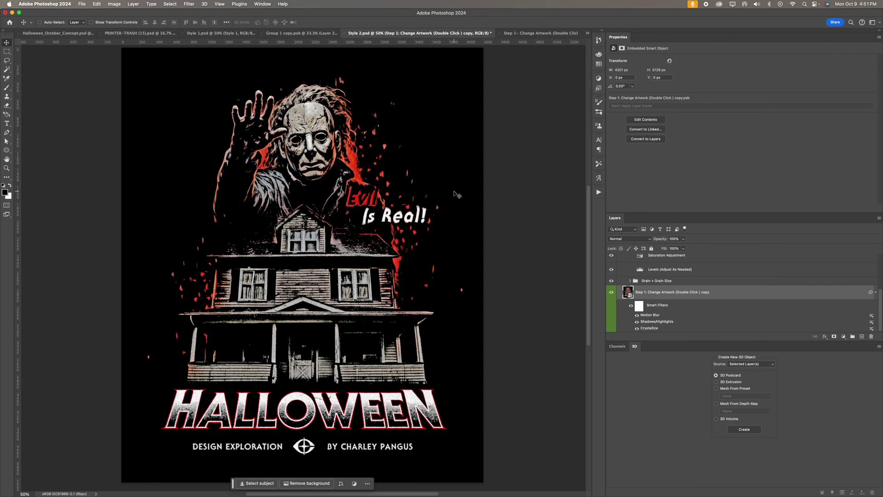
{"action": "double_click", "coordinate": [650, 321]}
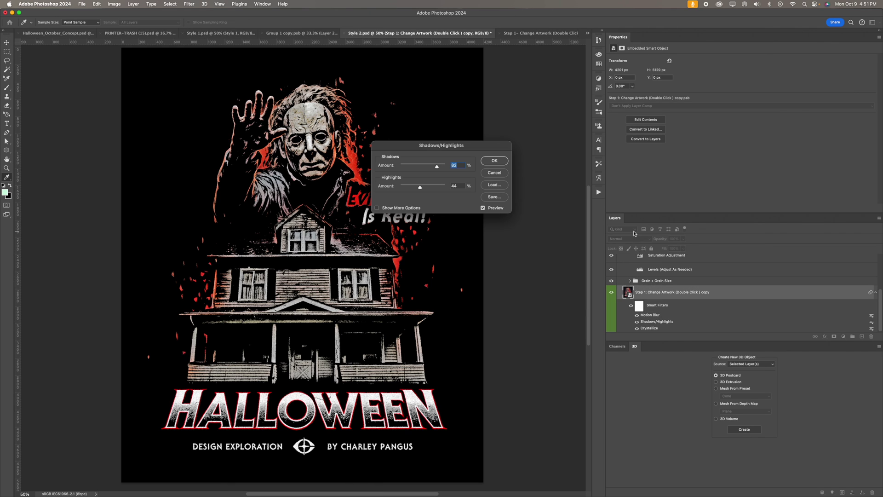
{"action": "left_click_drag", "start_coordinate": [438, 167], "coordinate": [444, 167]}
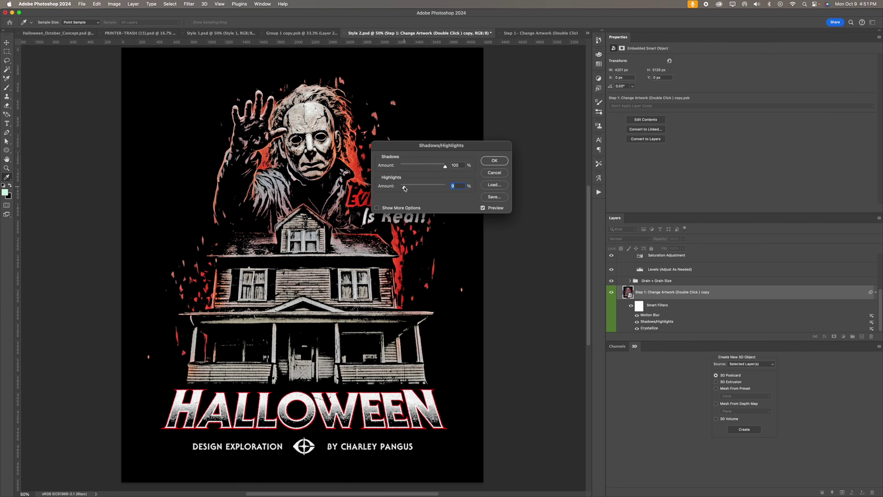
{"action": "left_click", "coordinate": [494, 160]}
- Open the settings of the Levels (Adjust As Needed) layer in Style 2.psd
{"action": "left_click", "coordinate": [640, 270]}
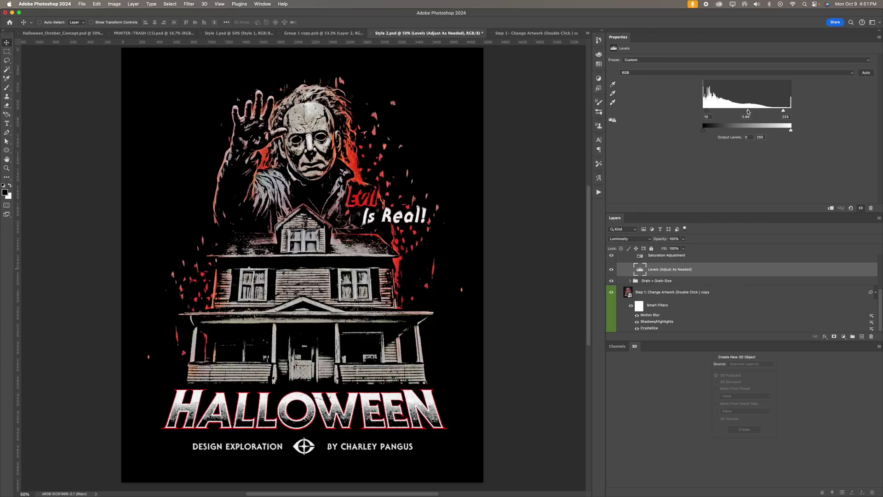